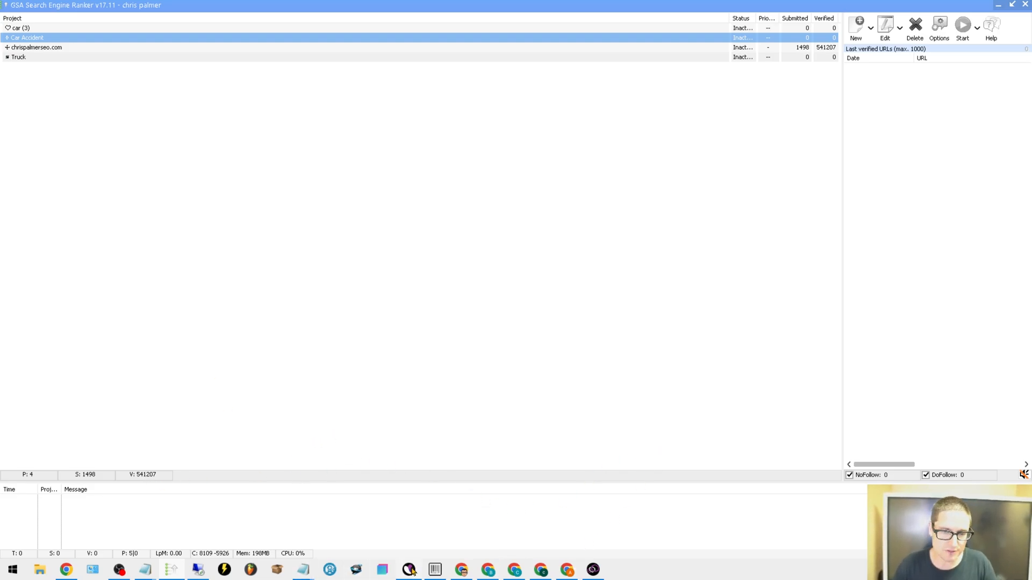
Switch to the Semrush browser window and examine the filtered backlink report for johnrobinlaw.com
mouse_move(411, 570)
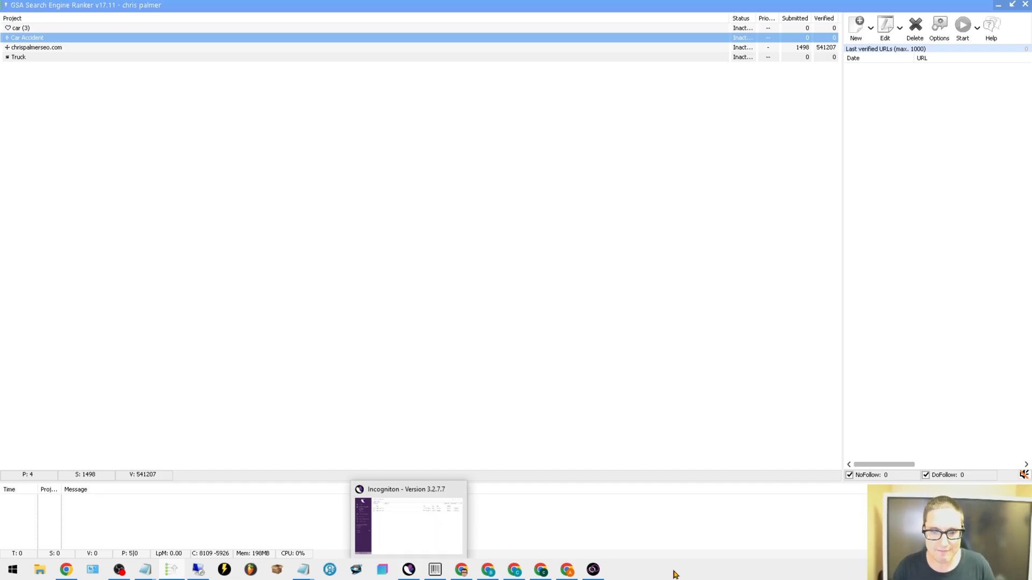
mouse_move(593, 570)
click(576, 528)
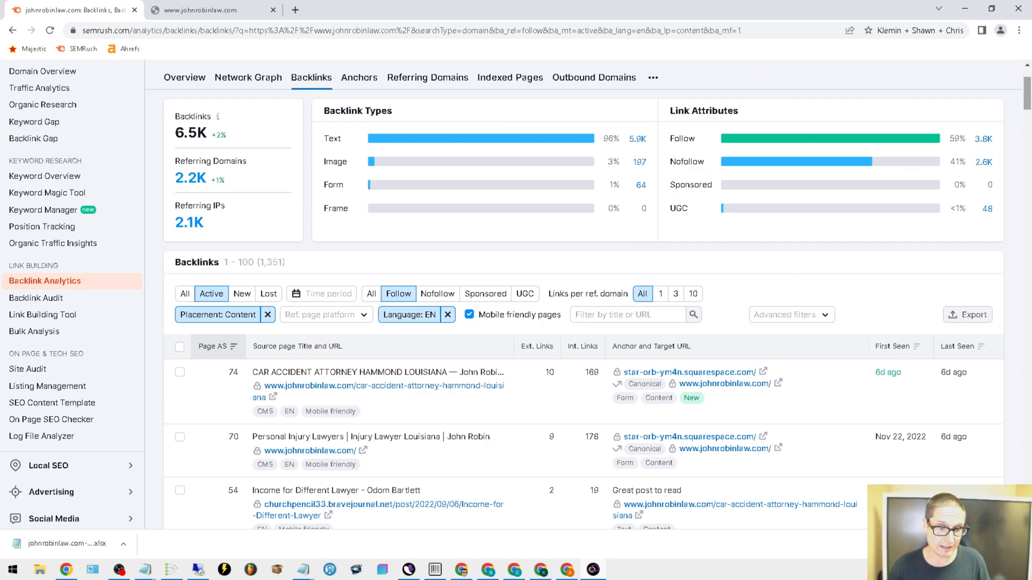
scroll(1027, 91, up, 3)
click(298, 98)
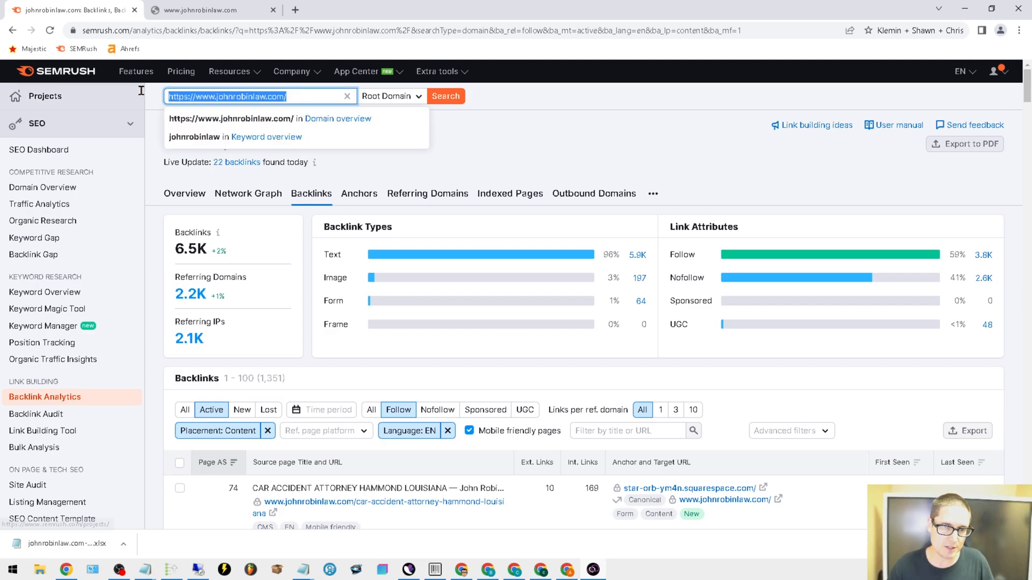
drag(138, 89, 135, 91)
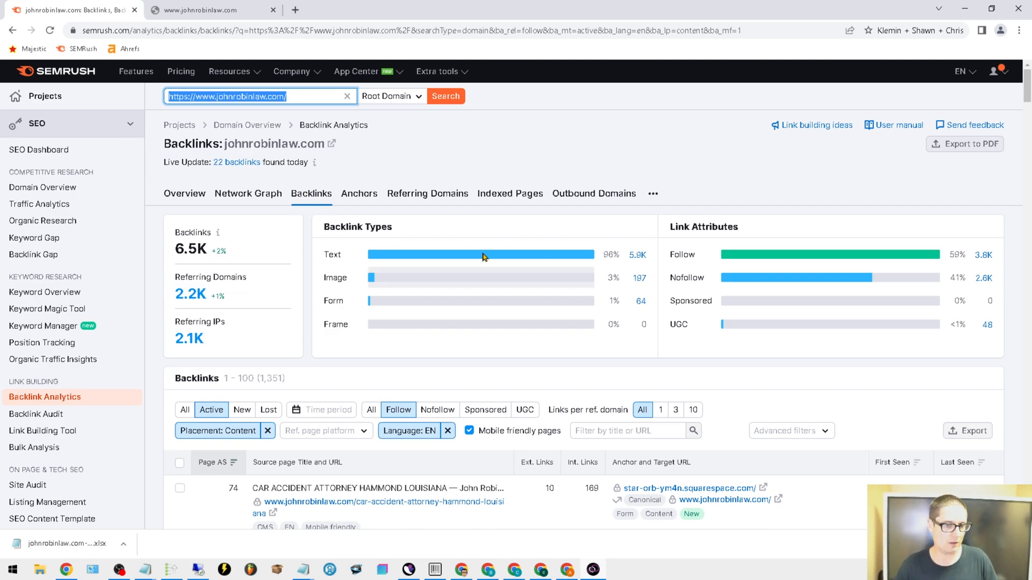
scroll(675, 281, down, 1)
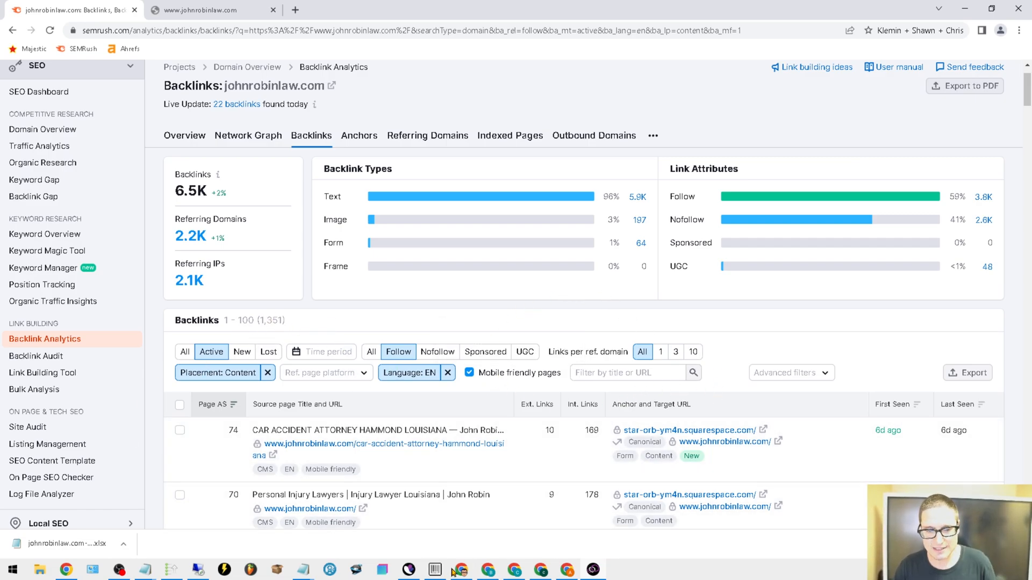
Look over the URL column in the car accident spreadsheet and copy the whole selected backlink URL list from the untitled Notepad file
mouse_move(465, 573)
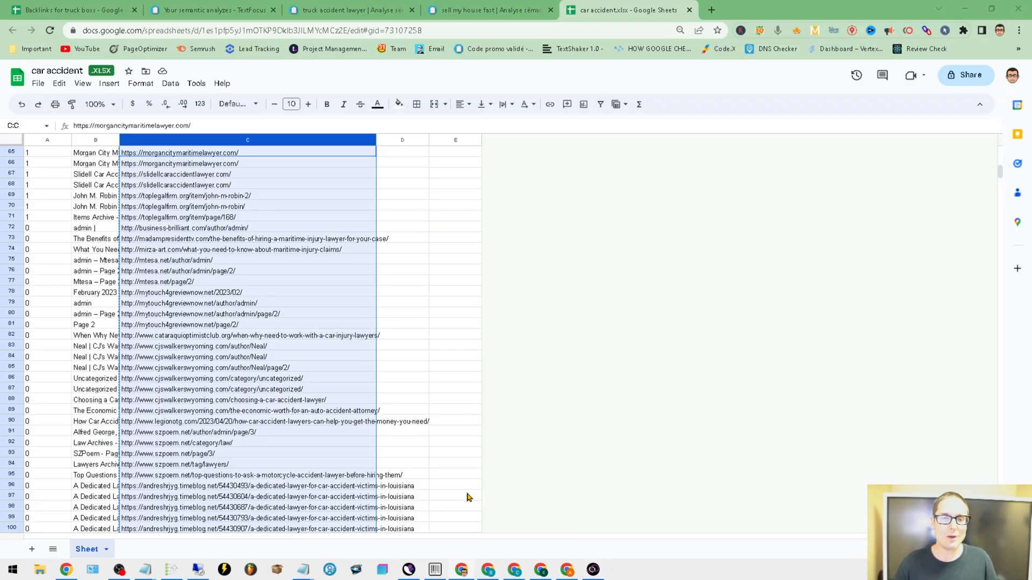
click(466, 500)
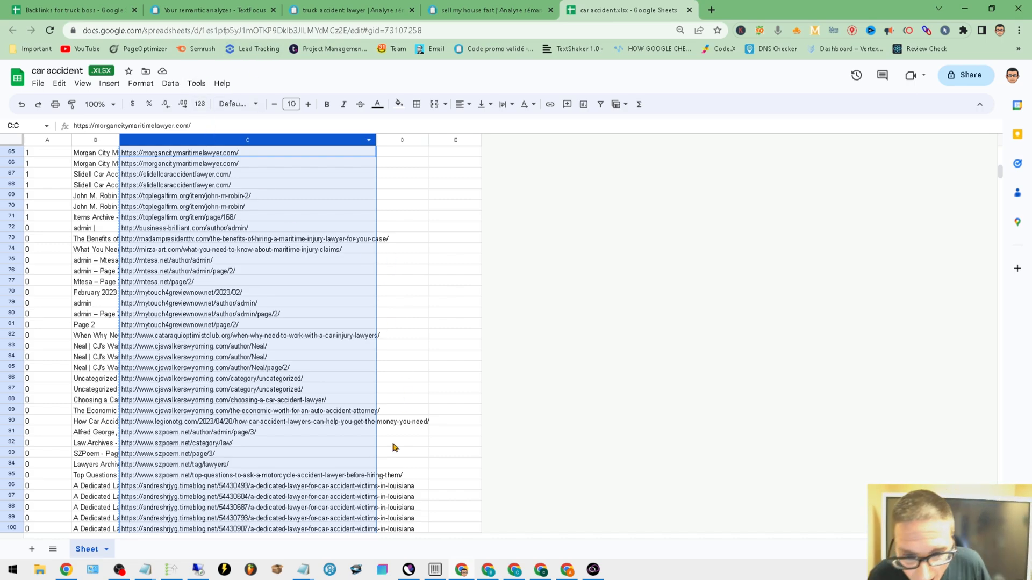
mouse_move(301, 574)
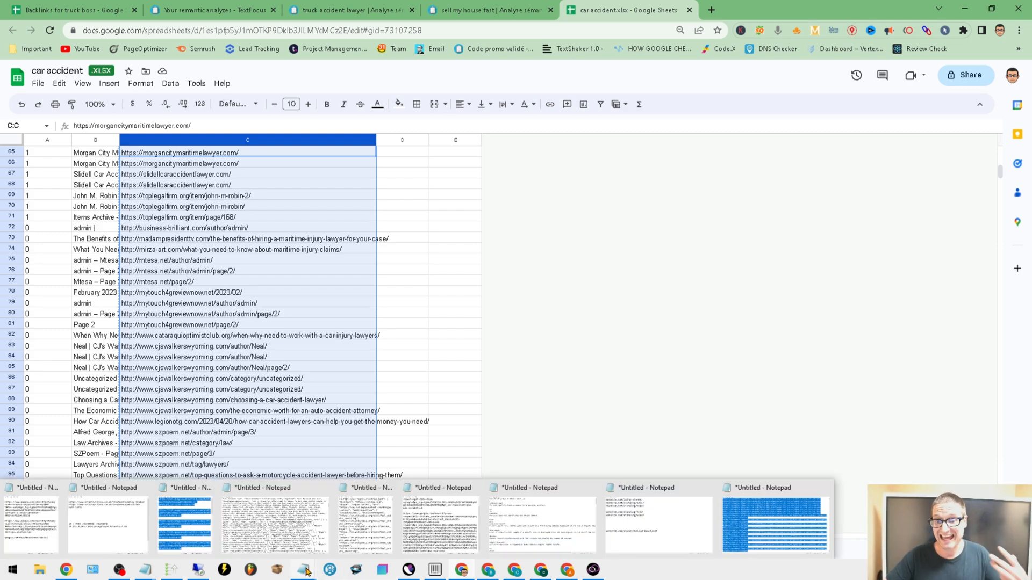
click(755, 502)
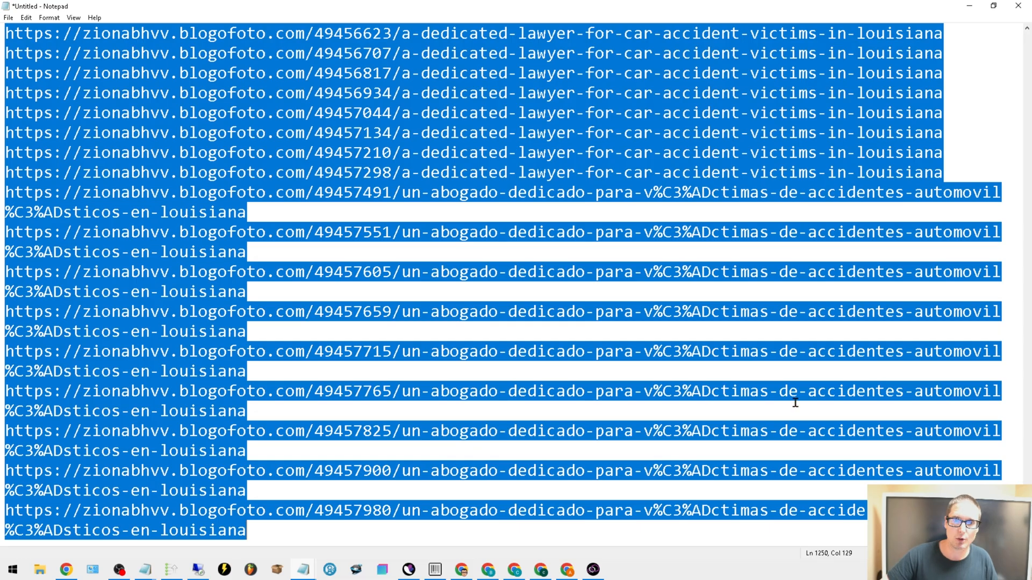
drag(1027, 533, 1027, 94)
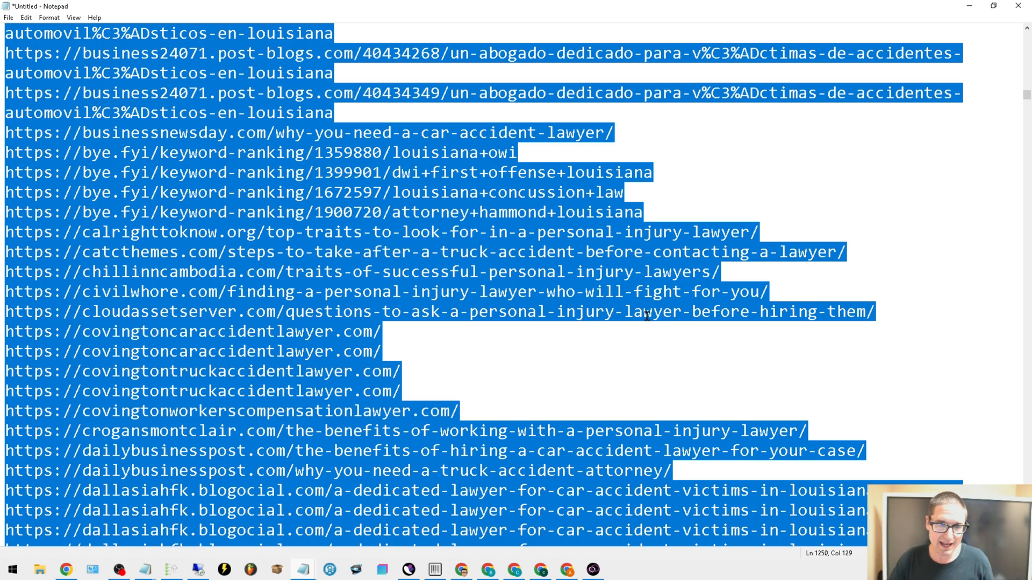
right_click(340, 251)
click(401, 281)
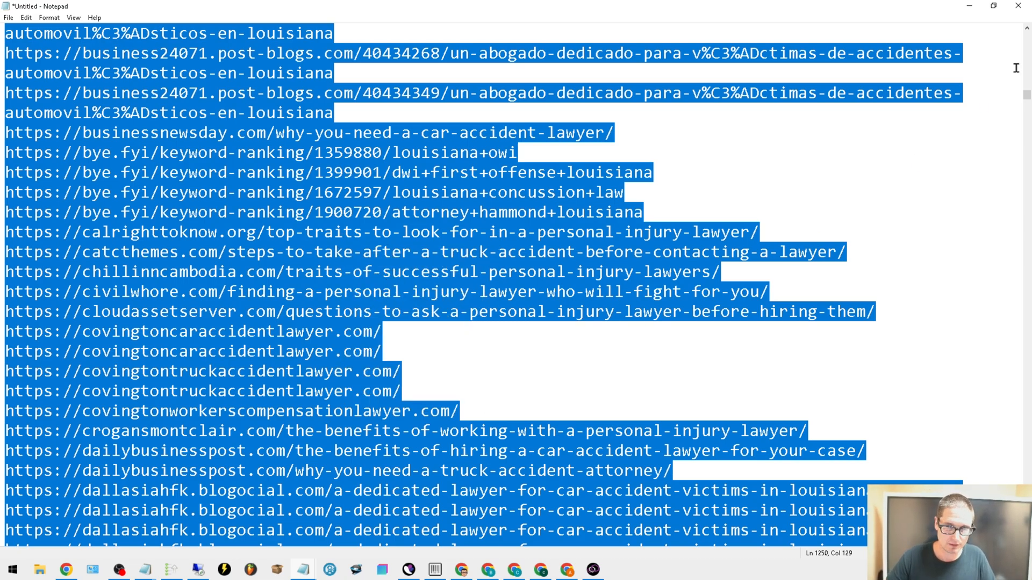
click(967, 9)
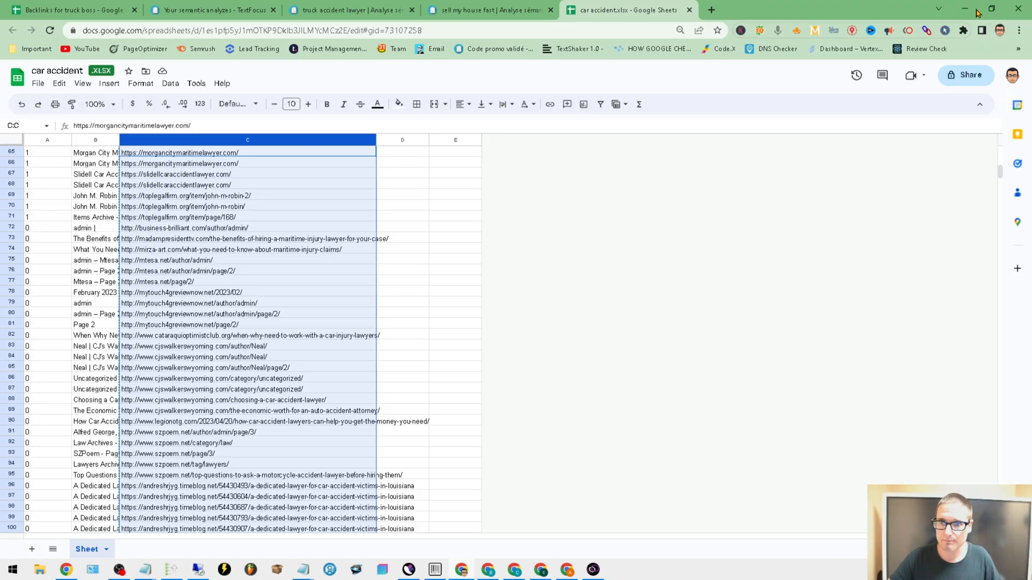
In GSA Search Engine Ranker's submission settings, turn off stopping projects when there are no active proxies
click(168, 571)
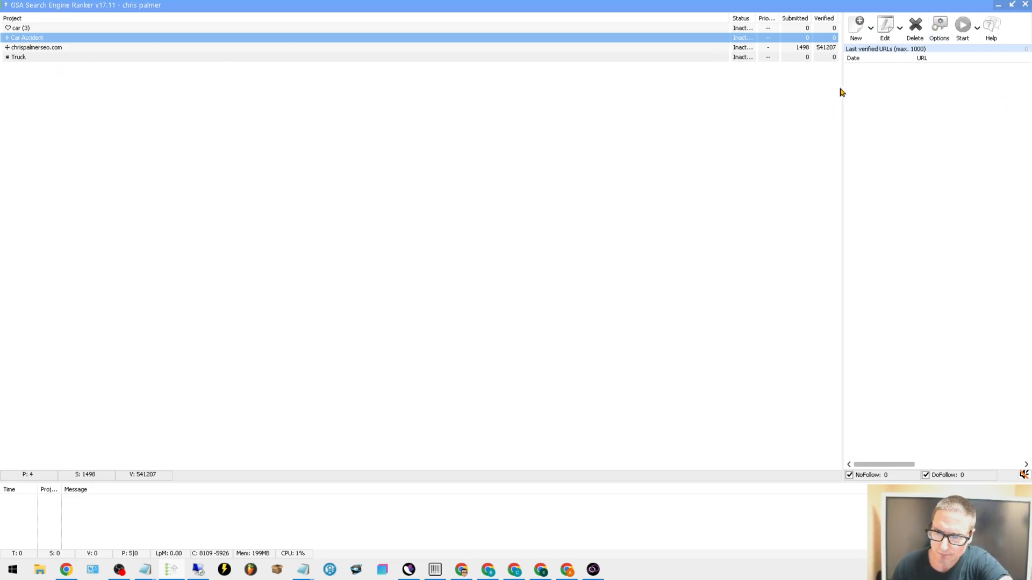
click(939, 33)
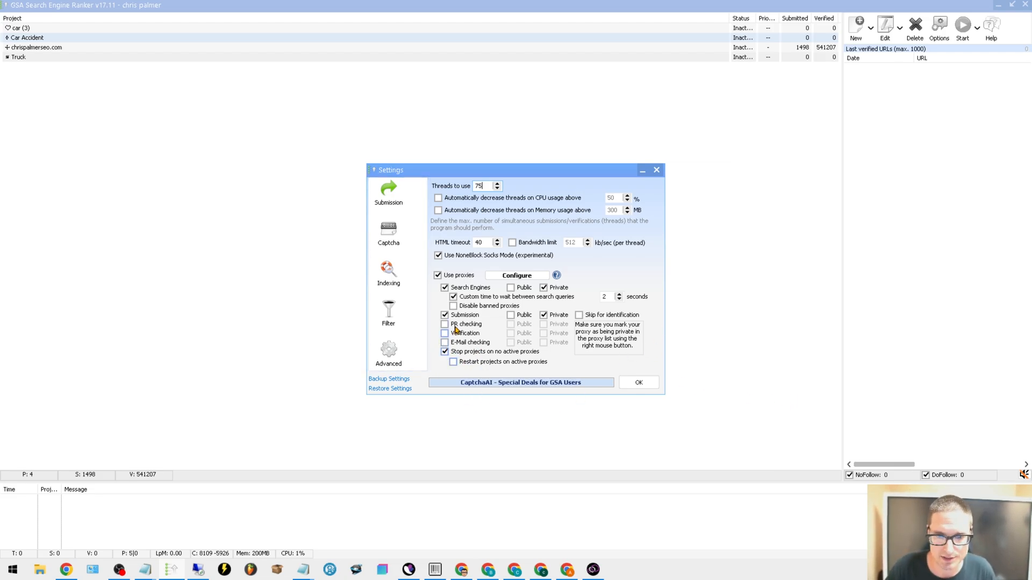
click(444, 352)
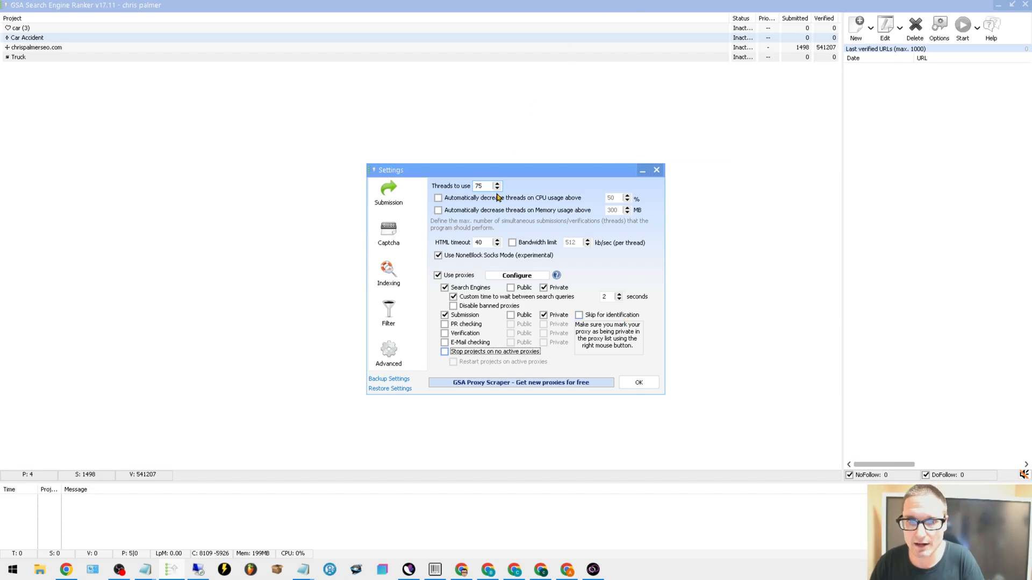
Check the captcha service settings and the GSA Captcha Breaker window, and return to GSA Search Engine Ranker
click(384, 243)
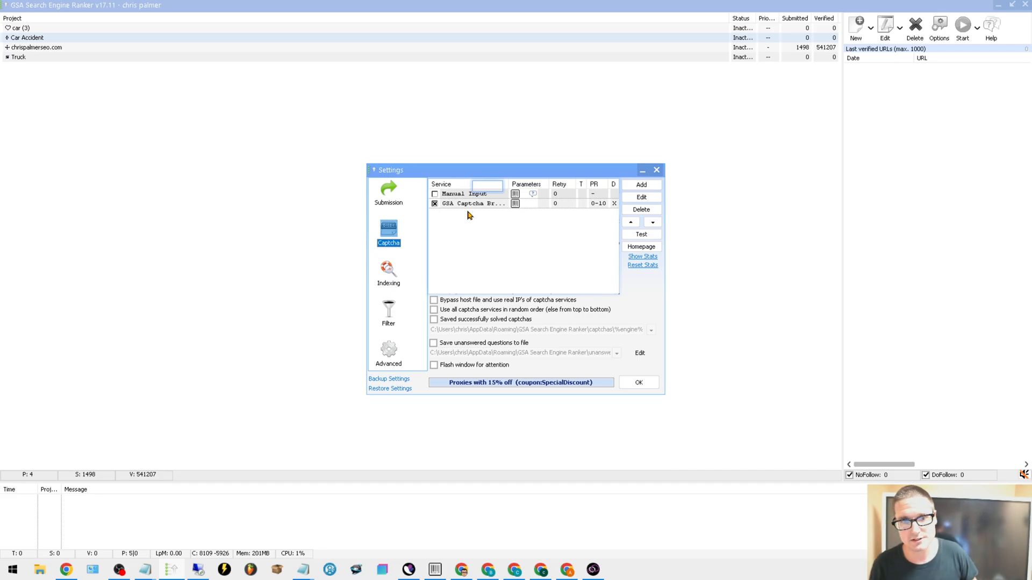
click(435, 570)
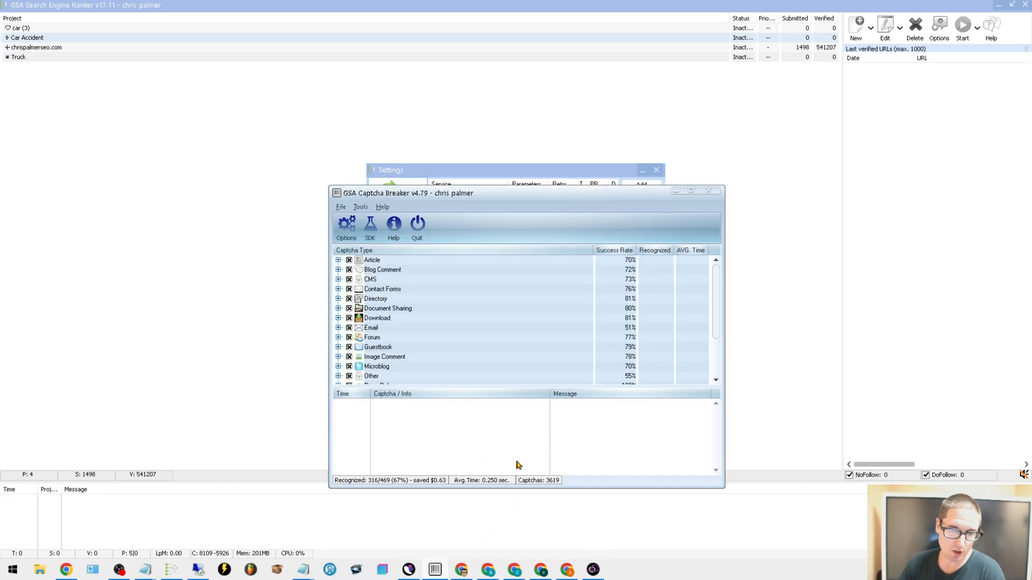
click(708, 190)
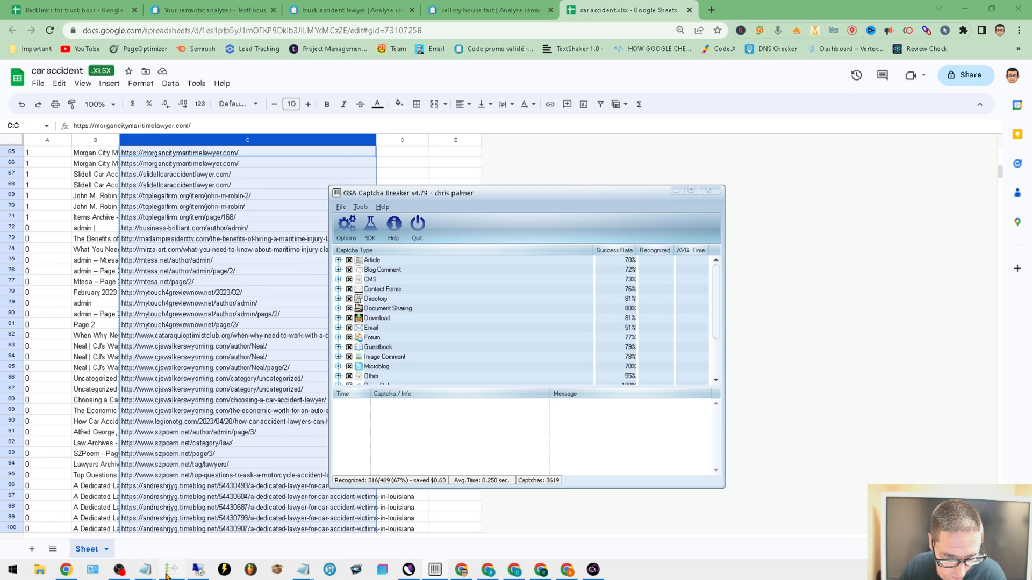
mouse_move(166, 575)
click(174, 503)
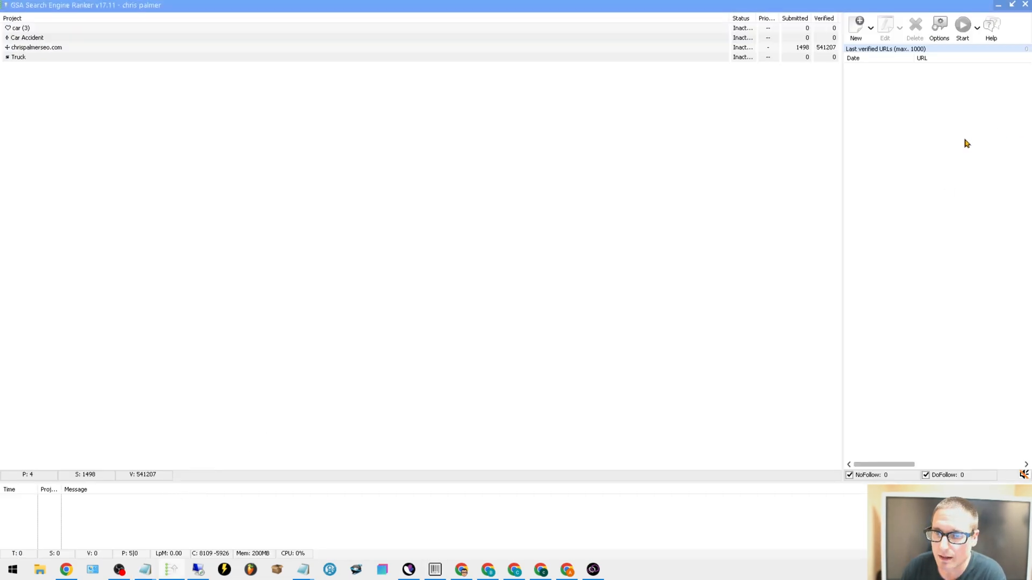
Go through the indexing and filter settings, and disable the custom list in the advanced site list settings
click(30, 38)
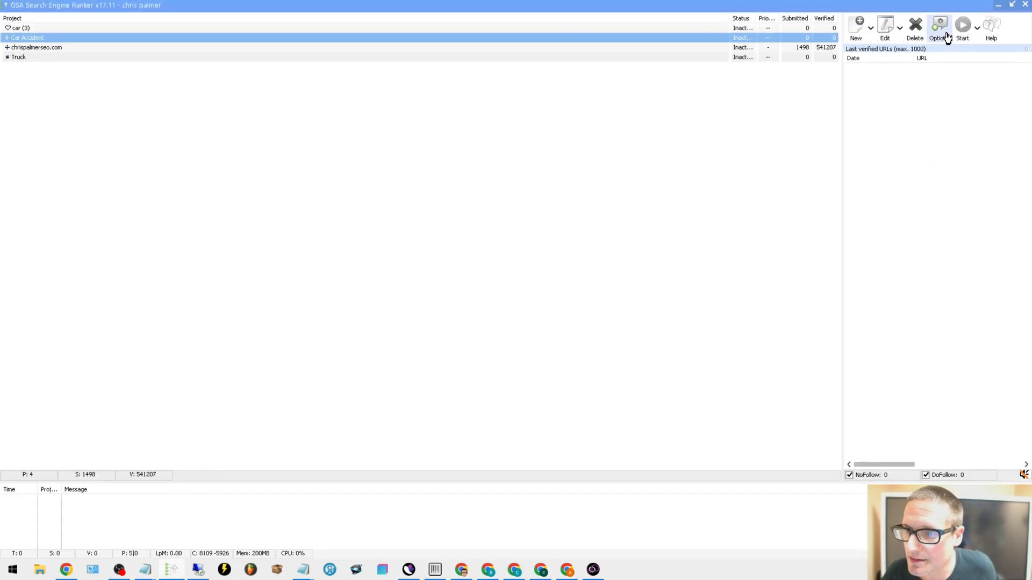
click(946, 38)
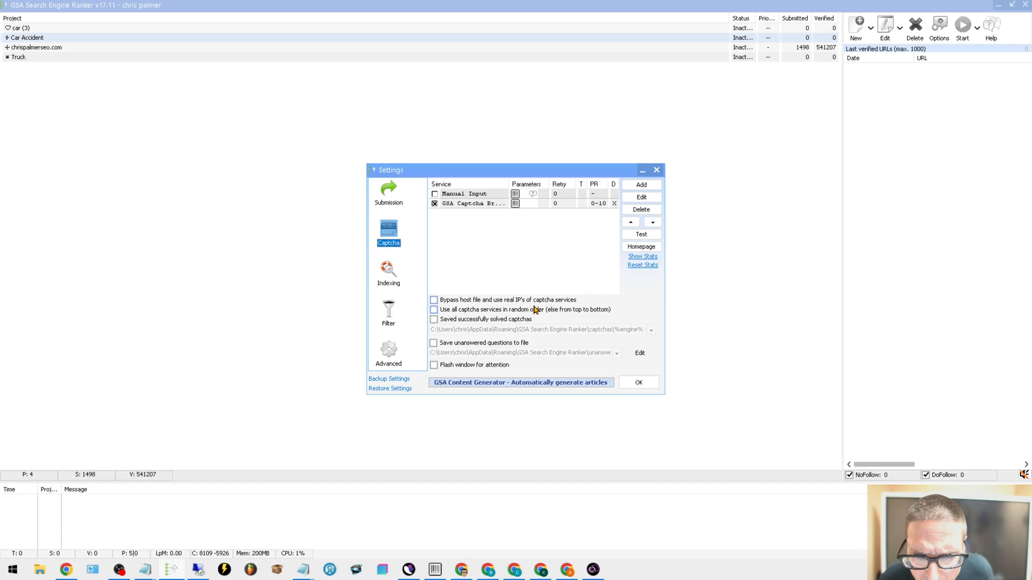
click(388, 272)
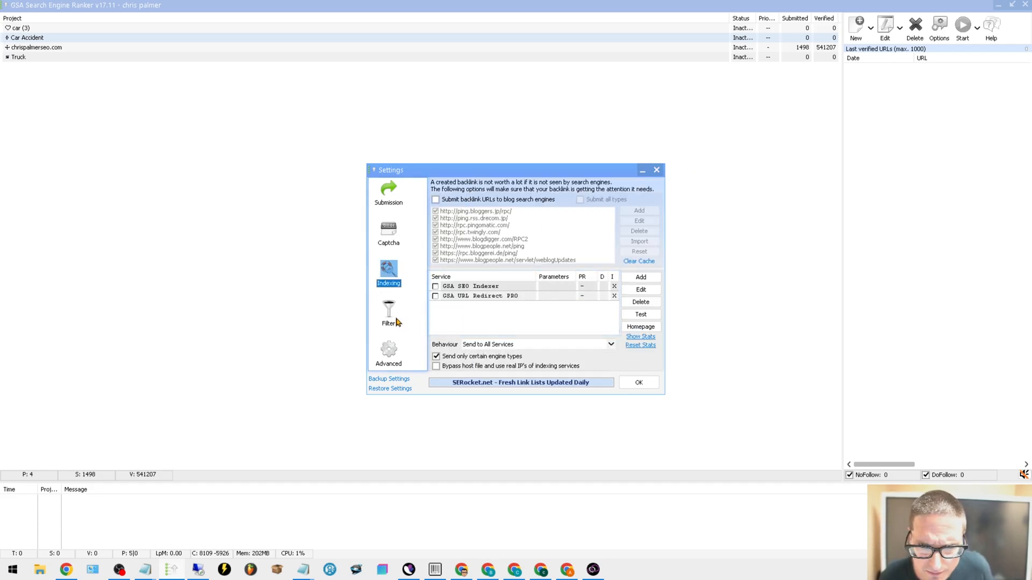
click(398, 322)
click(388, 352)
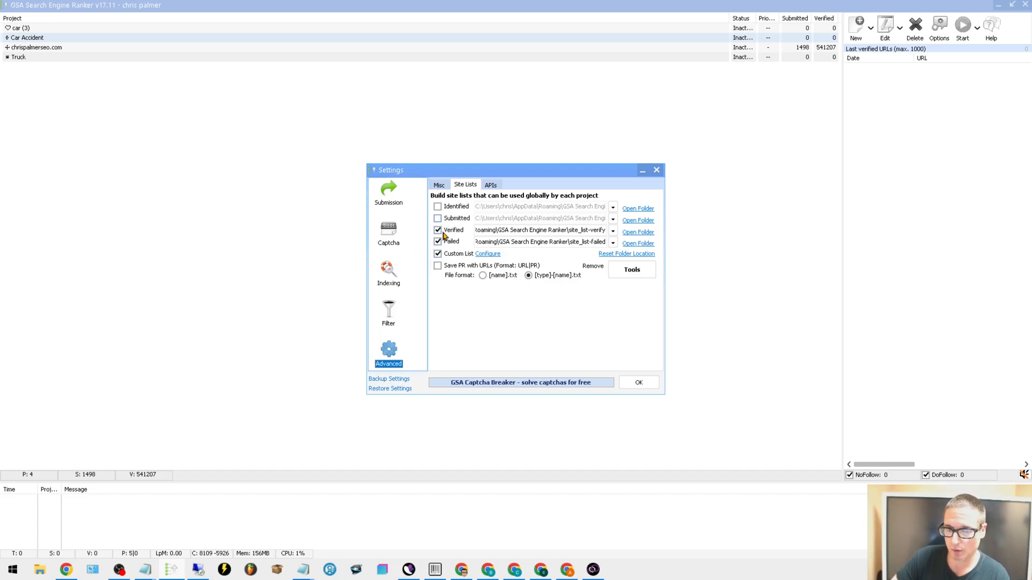
mouse_move(481, 231)
mouse_down()
mouse_move(562, 232)
mouse_move(493, 232)
mouse_up()
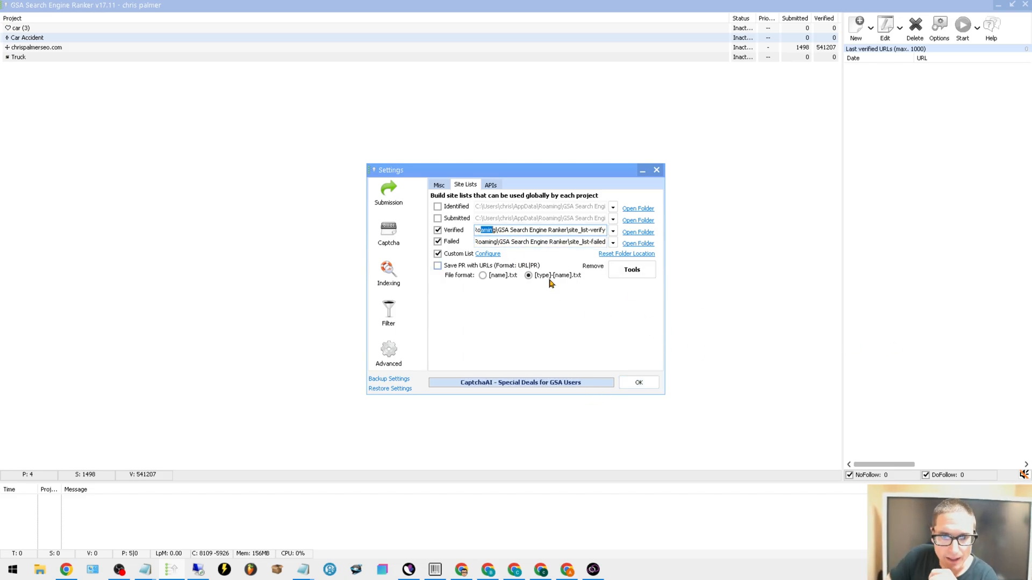
click(438, 256)
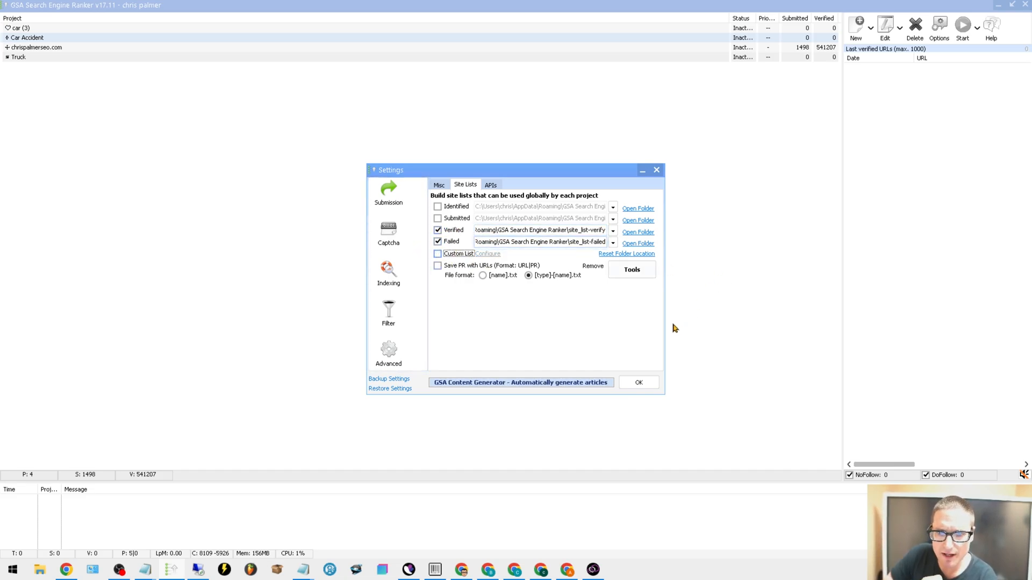
Inspect the site list files in the folder used for failed sites and close the folder
click(634, 245)
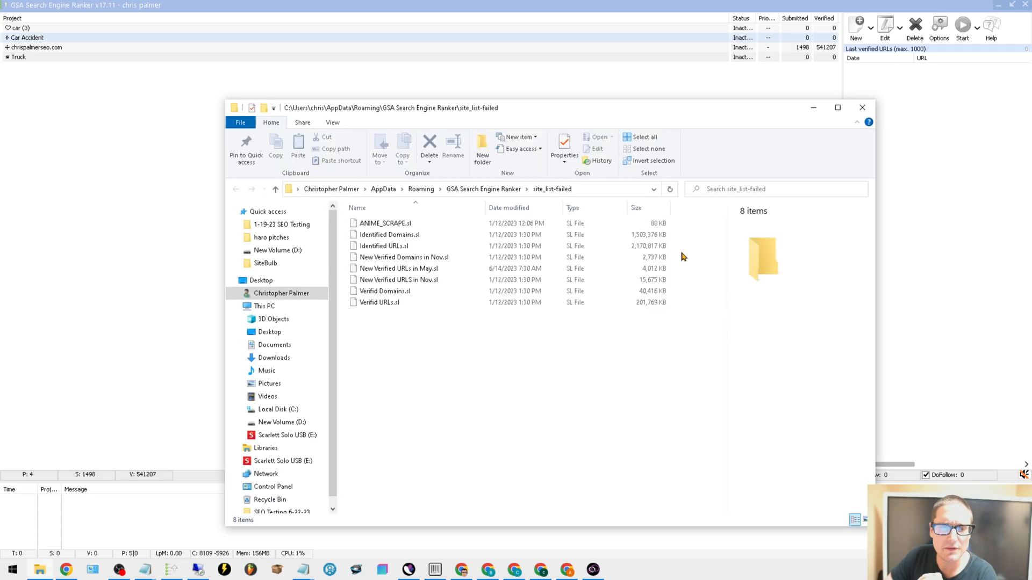
drag(436, 340, 383, 254)
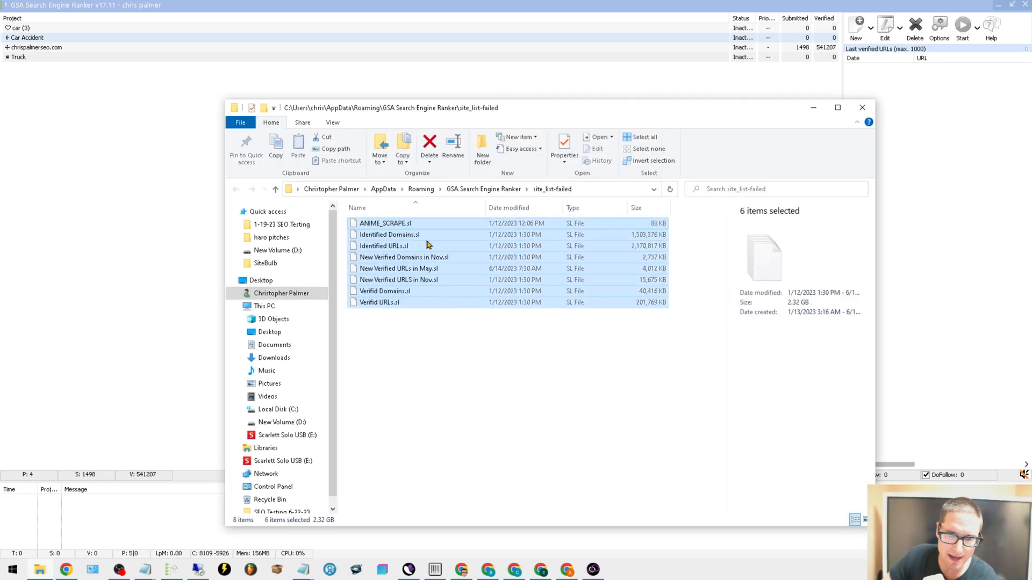
click(403, 270)
click(573, 282)
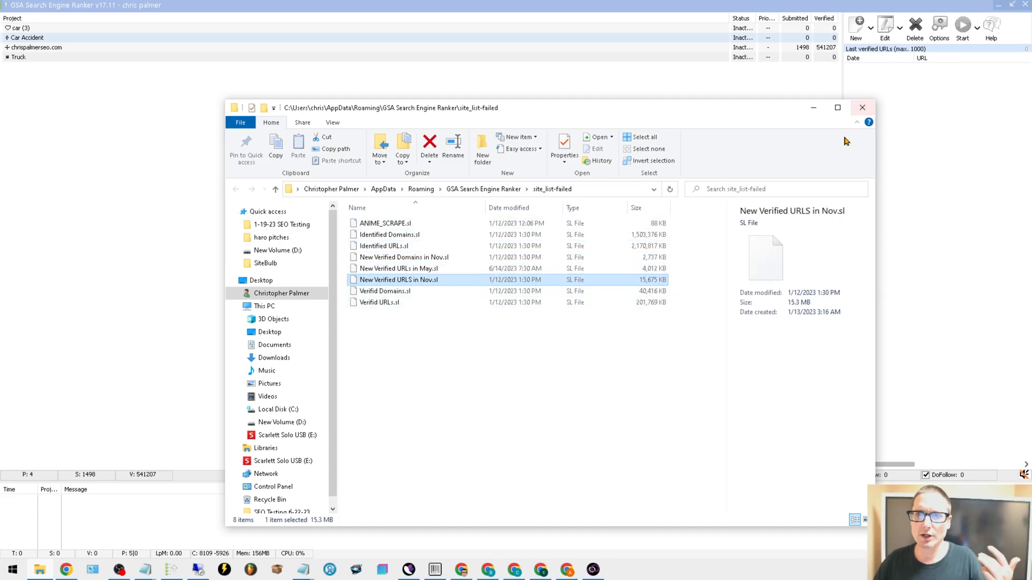
click(872, 110)
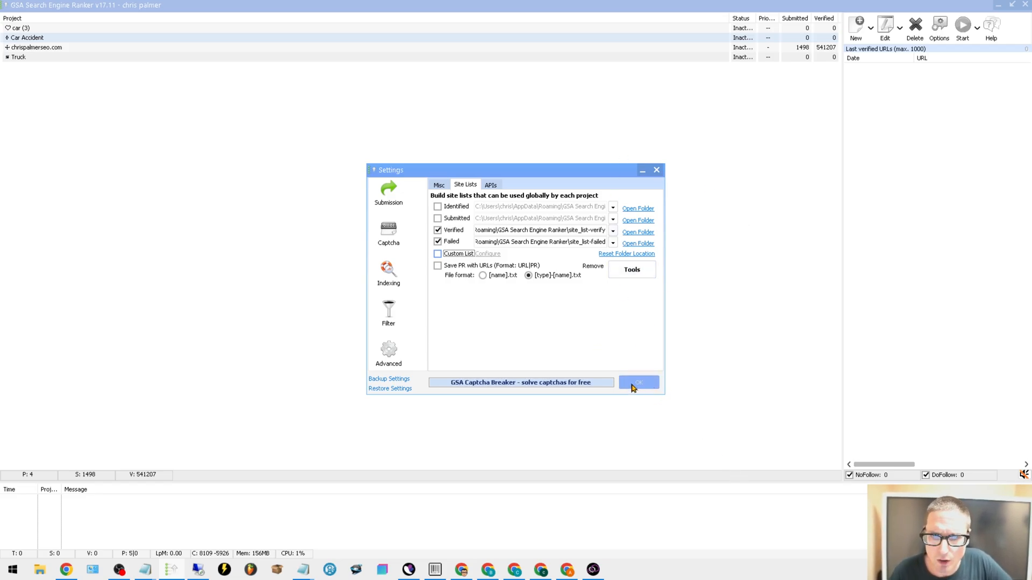
Dismiss the site list tools without running any of them and save the global settings
click(642, 277)
click(753, 213)
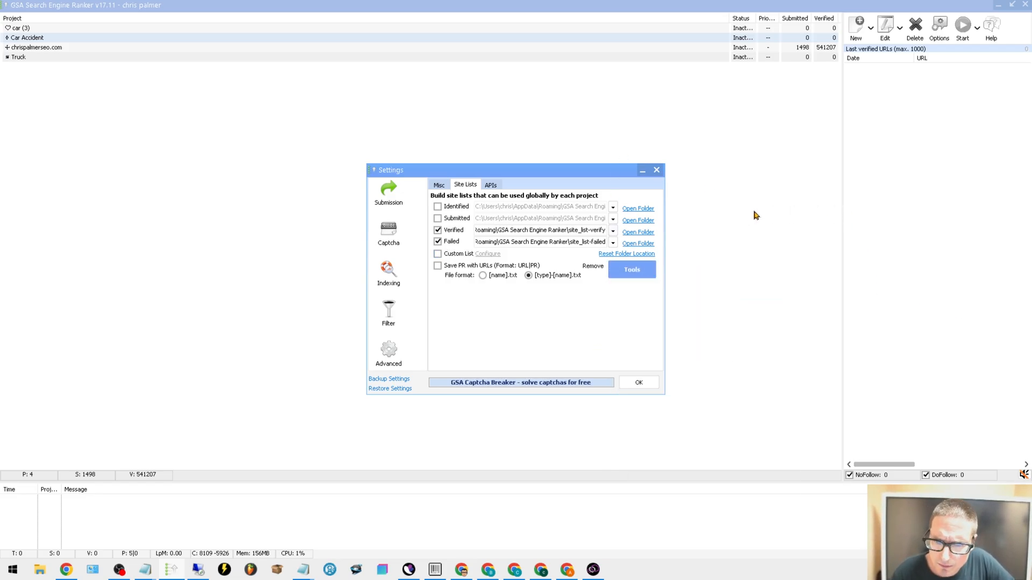
click(754, 214)
click(939, 34)
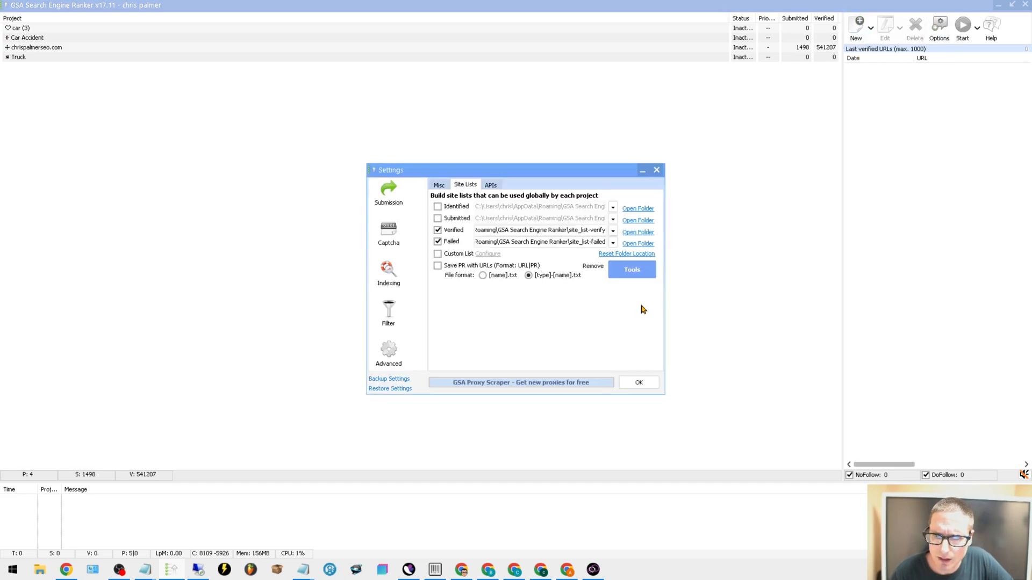
click(639, 382)
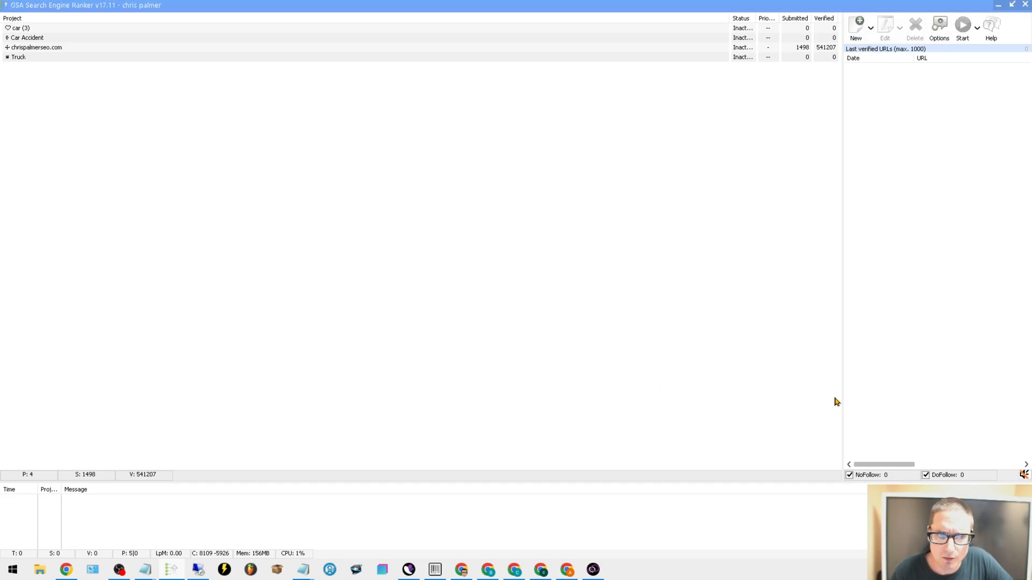
Open the Car Accident project for editing, check the backlink URL list in Notepad and return to the project
click(58, 39)
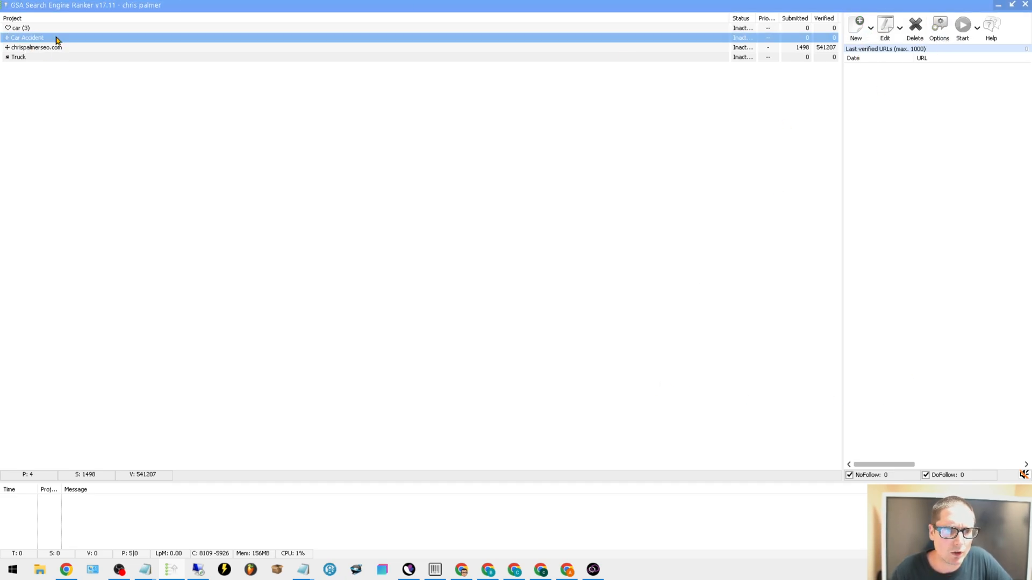
click(885, 40)
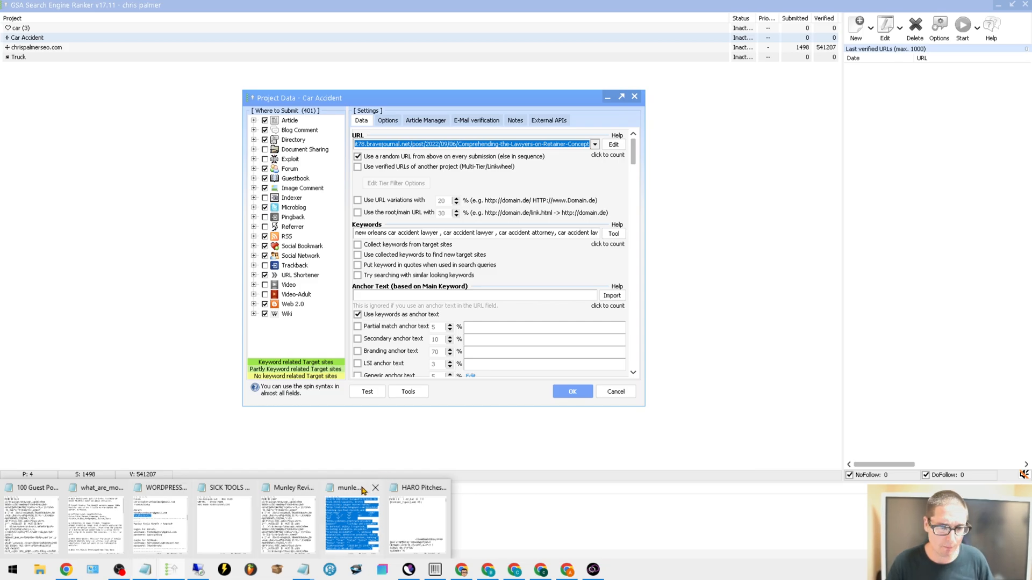
mouse_move(455, 573)
mouse_move(307, 572)
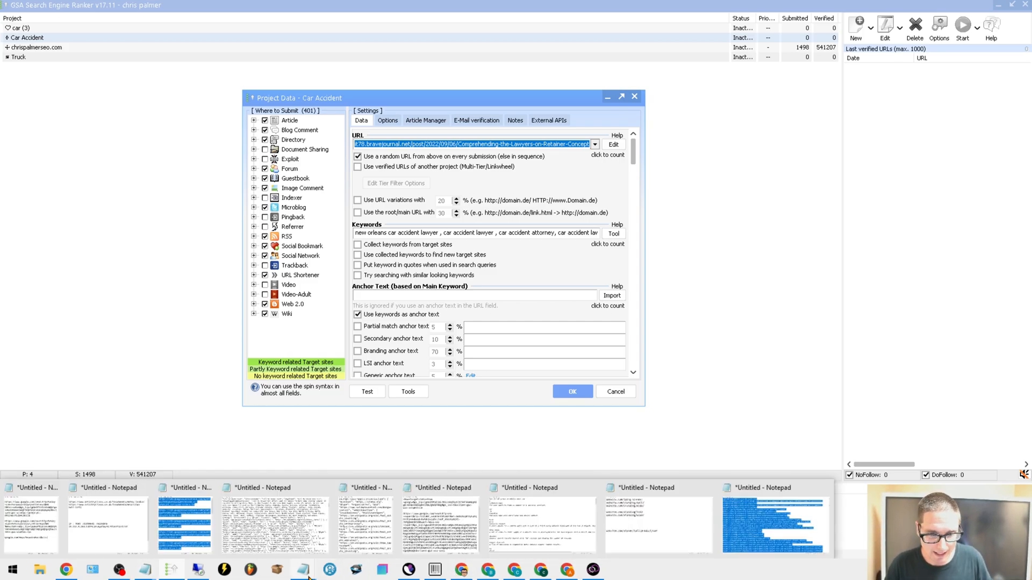
click(758, 490)
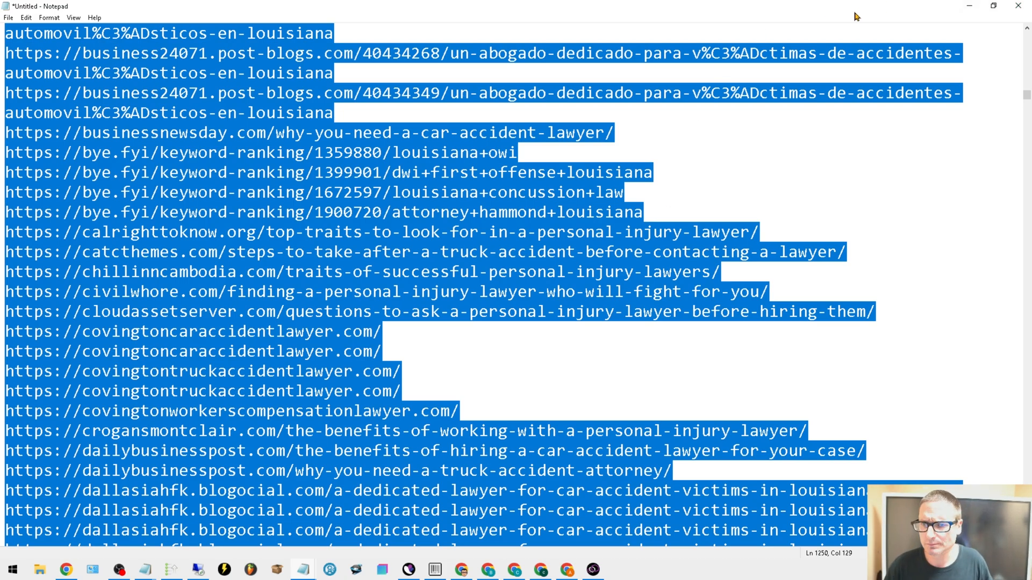
click(969, 6)
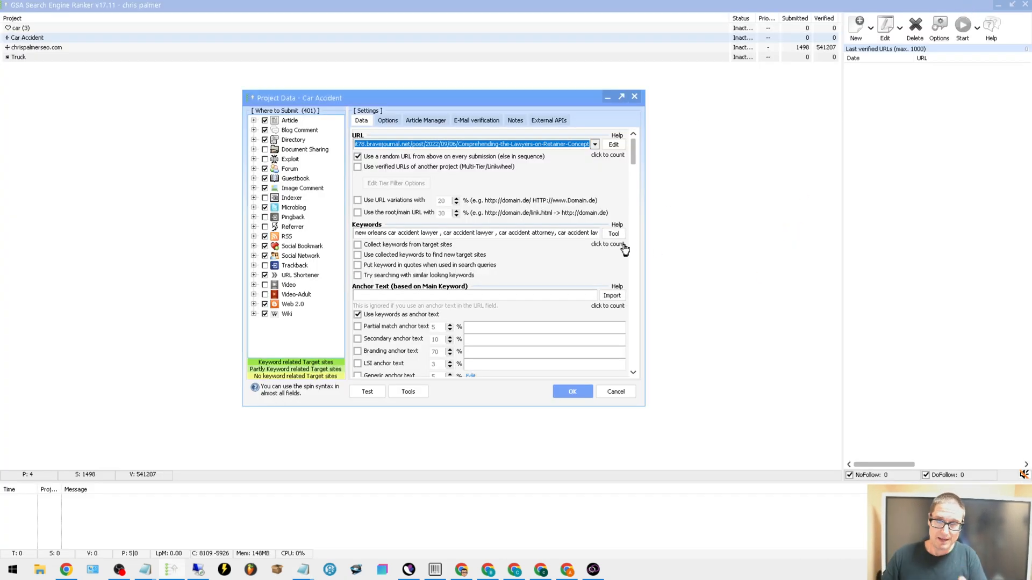
Look at the clipboard import option for the project's URL list and dismiss it without importing
click(614, 145)
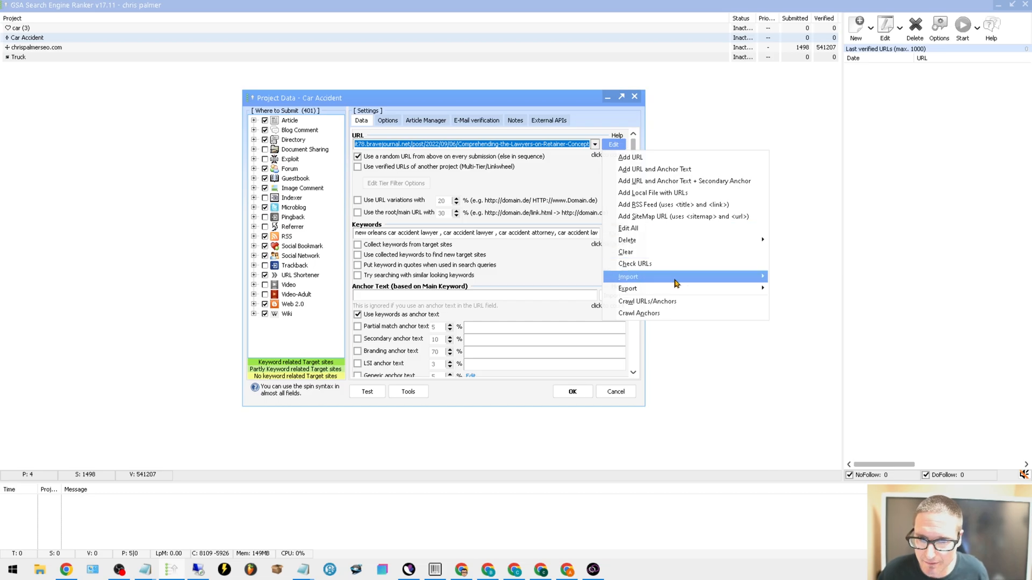
mouse_move(661, 280)
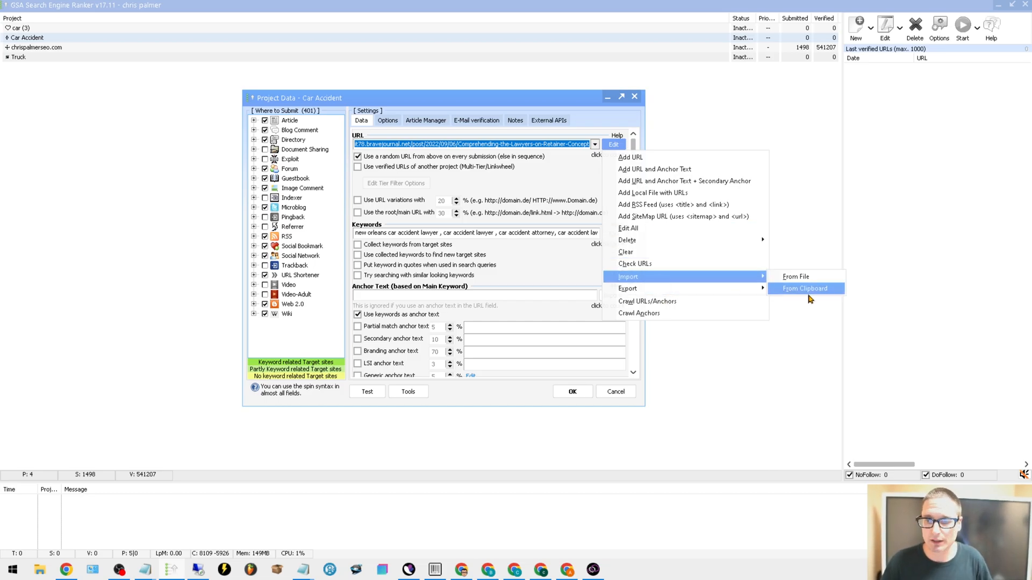
click(773, 145)
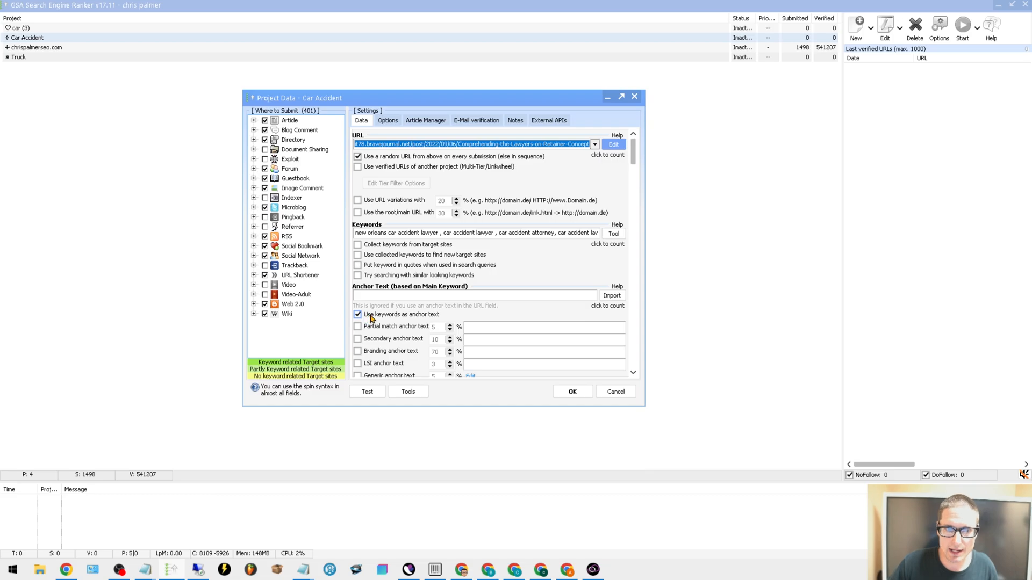
Review the project's keywords, anchor text settings, micro message and target URL without changing them
drag(358, 233, 565, 268)
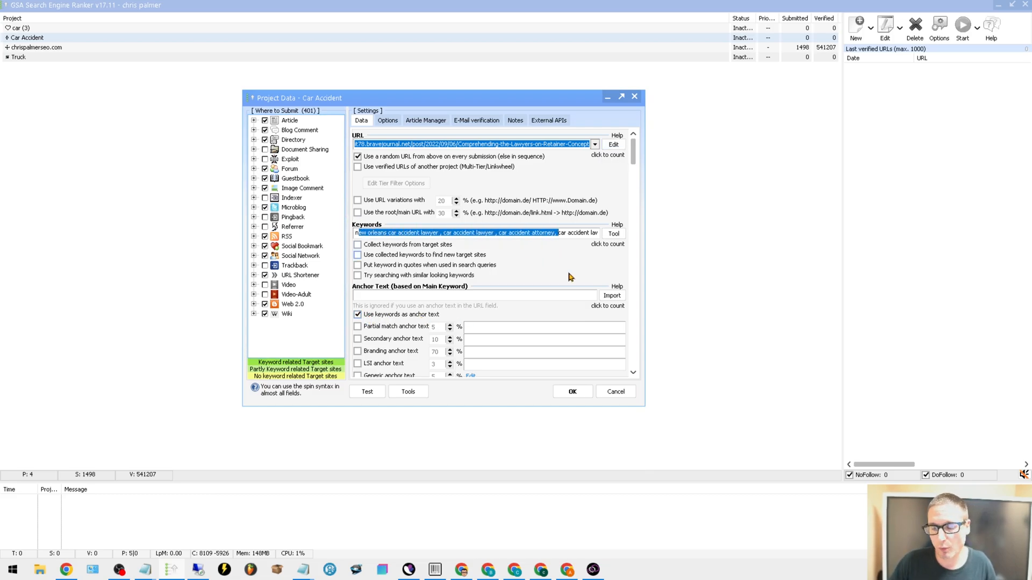
scroll(534, 265, down, 10)
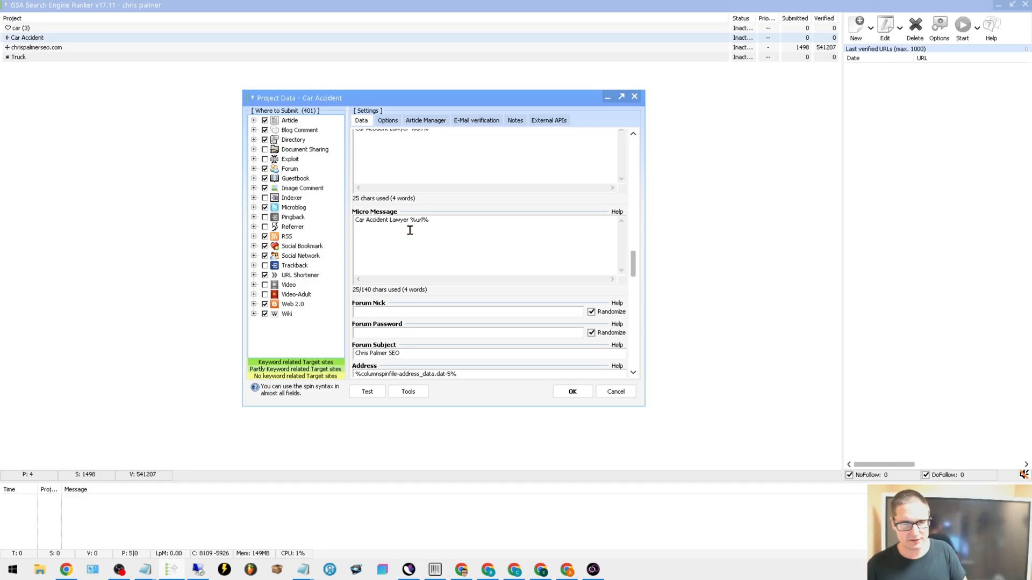
drag(447, 219, 378, 241)
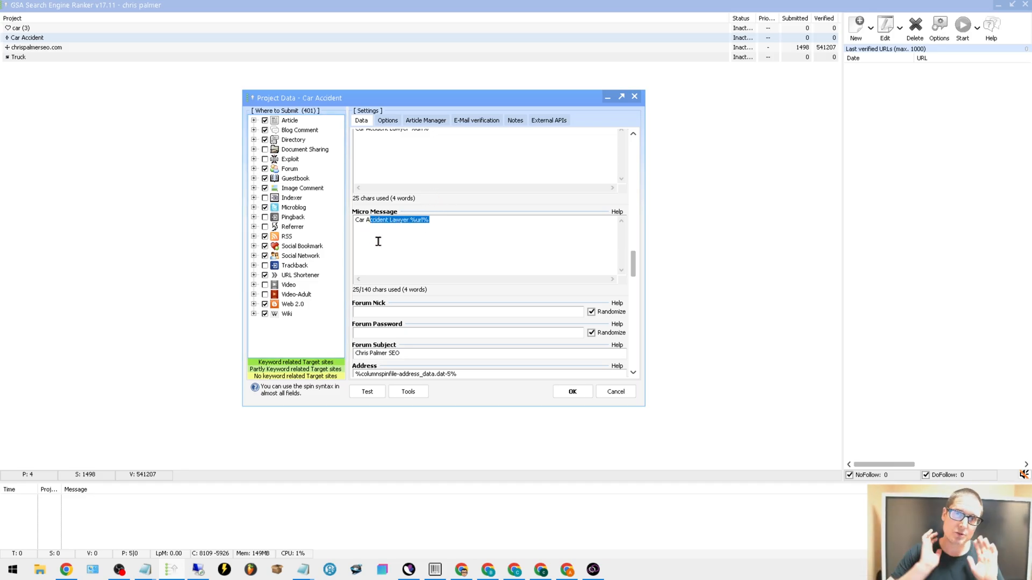
scroll(567, 212, up, 10)
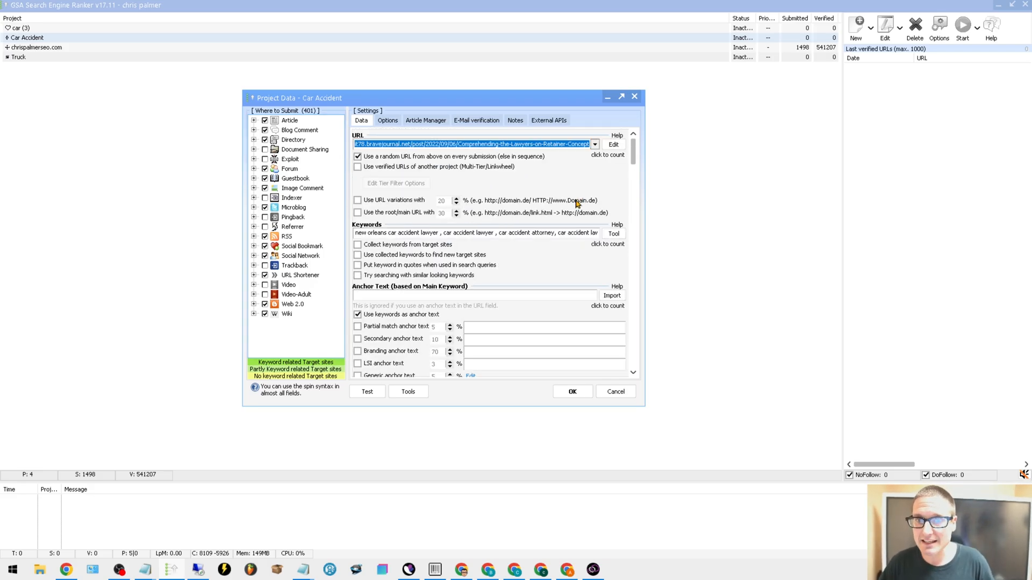
click(512, 144)
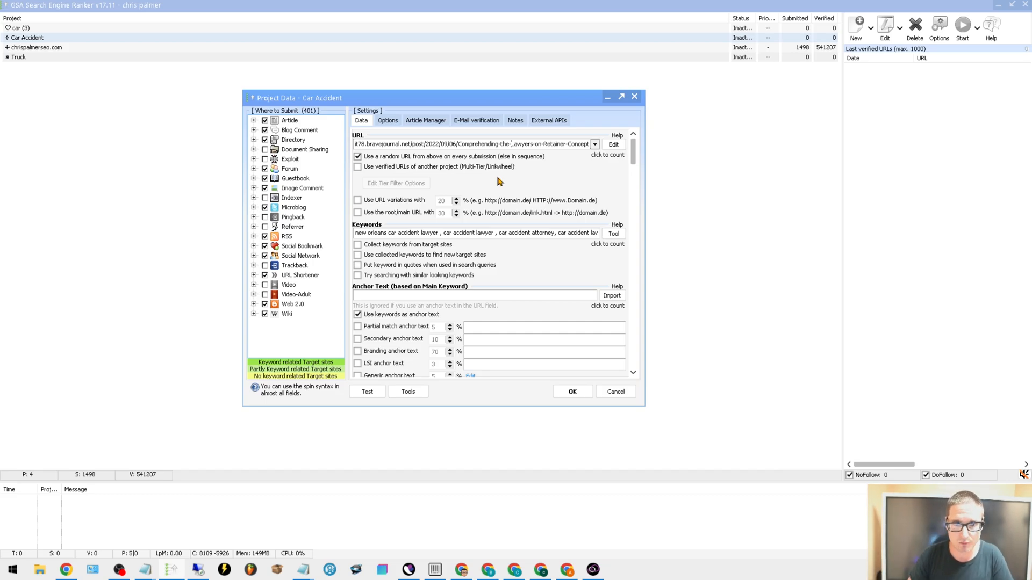
Set the project's captcha handling to ask the 1st service to fill captchas, and save the project
click(388, 123)
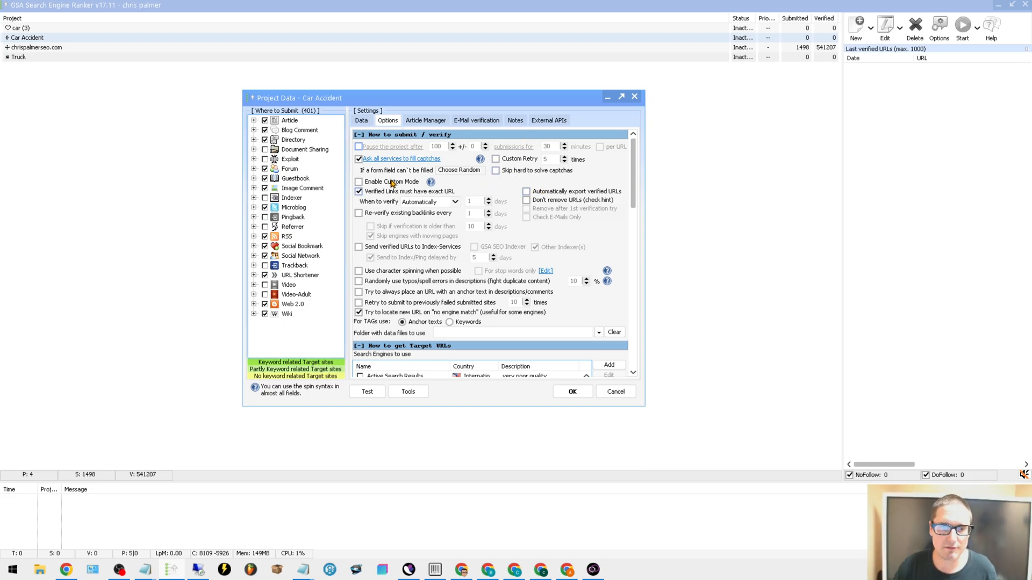
click(393, 159)
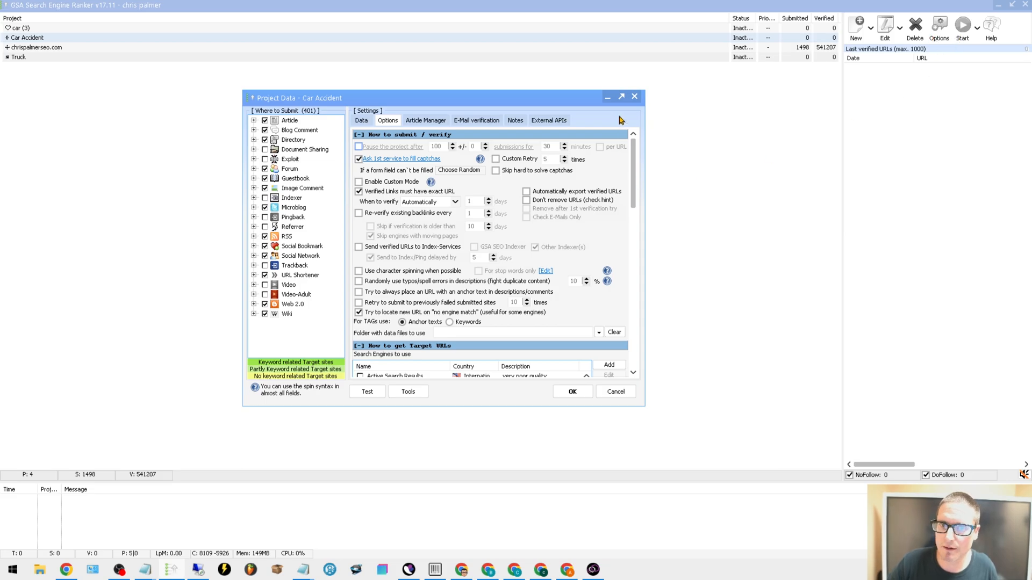
click(574, 392)
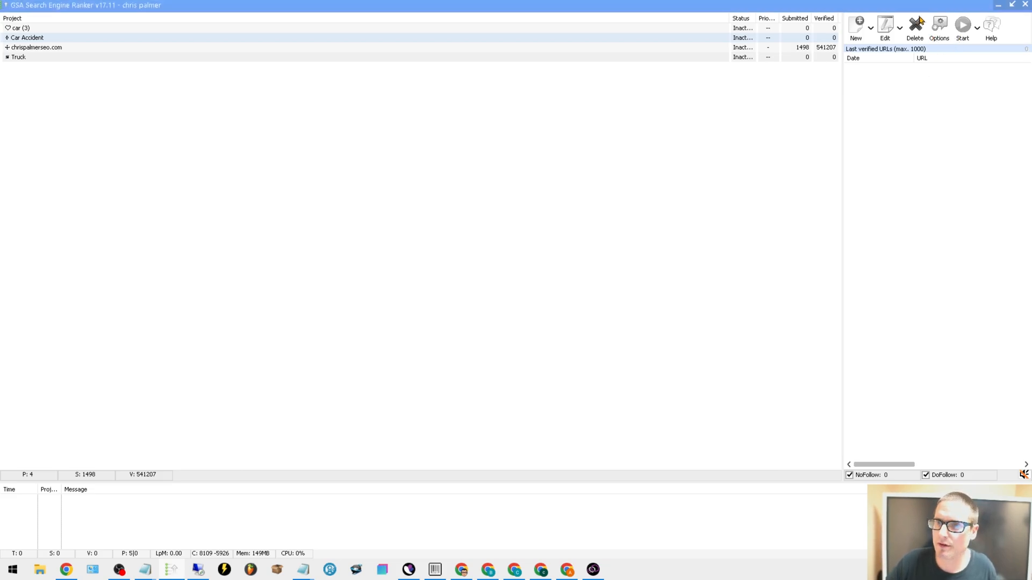
Delete the Manual Input captcha service from the global settings, keep GSA Captcha Breaker enabled and save
click(939, 30)
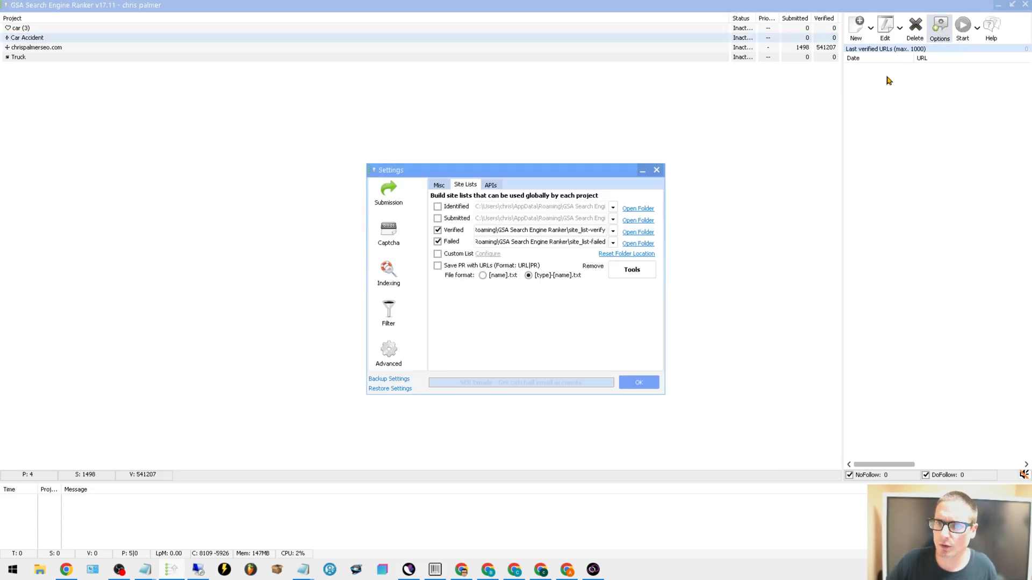
click(389, 237)
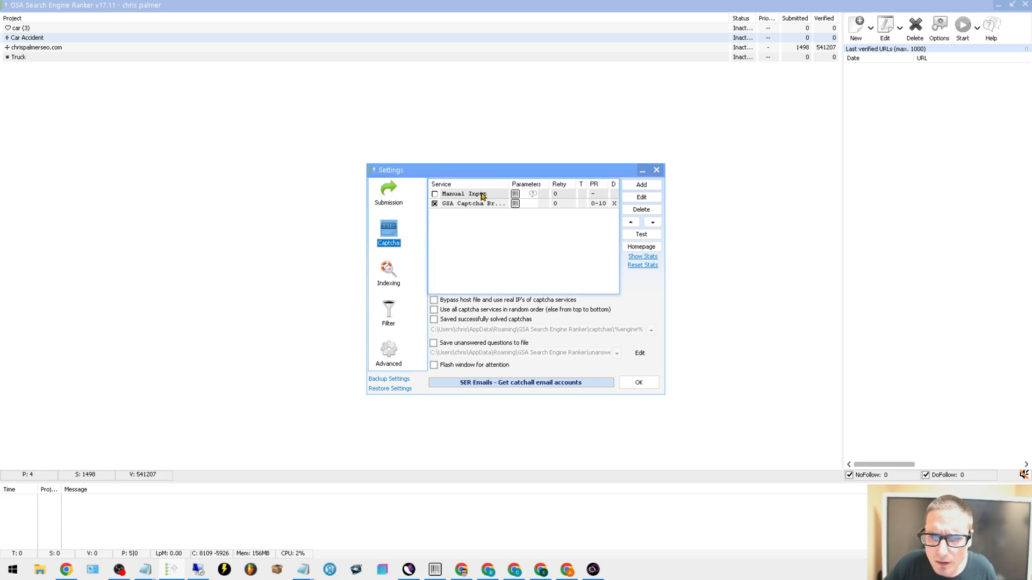
click(439, 198)
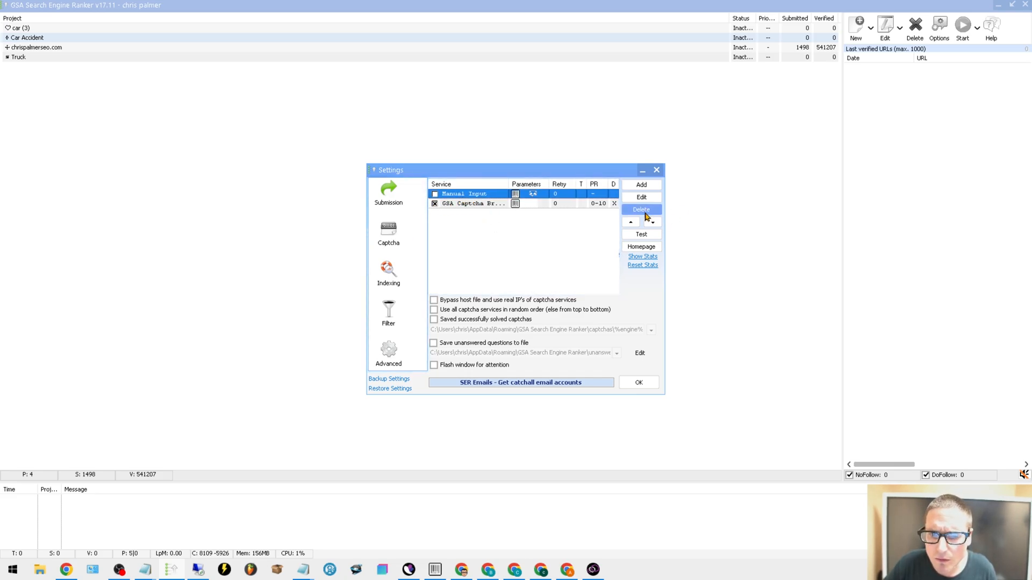
click(434, 203)
click(435, 194)
click(657, 235)
click(641, 211)
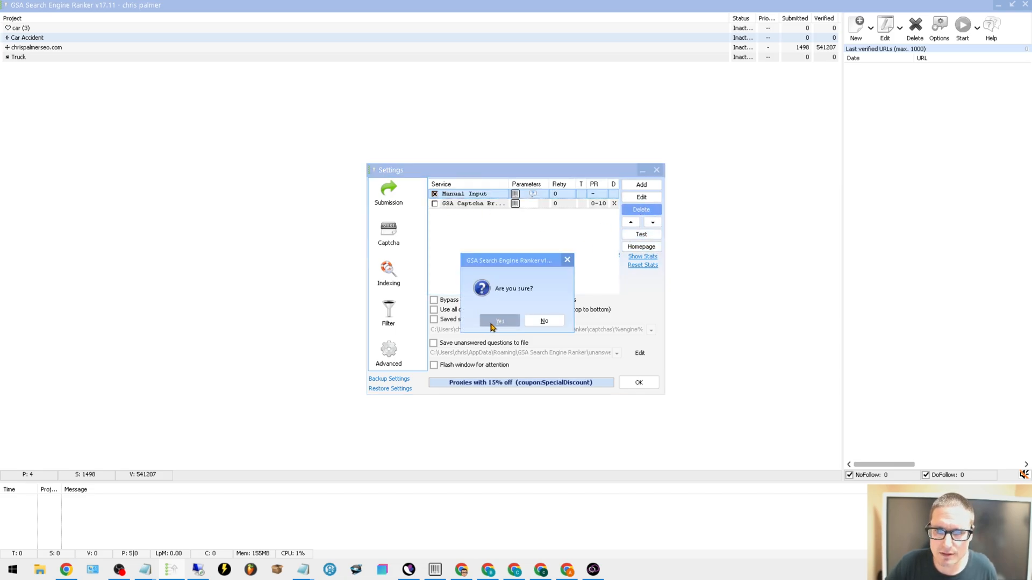
click(490, 324)
click(435, 195)
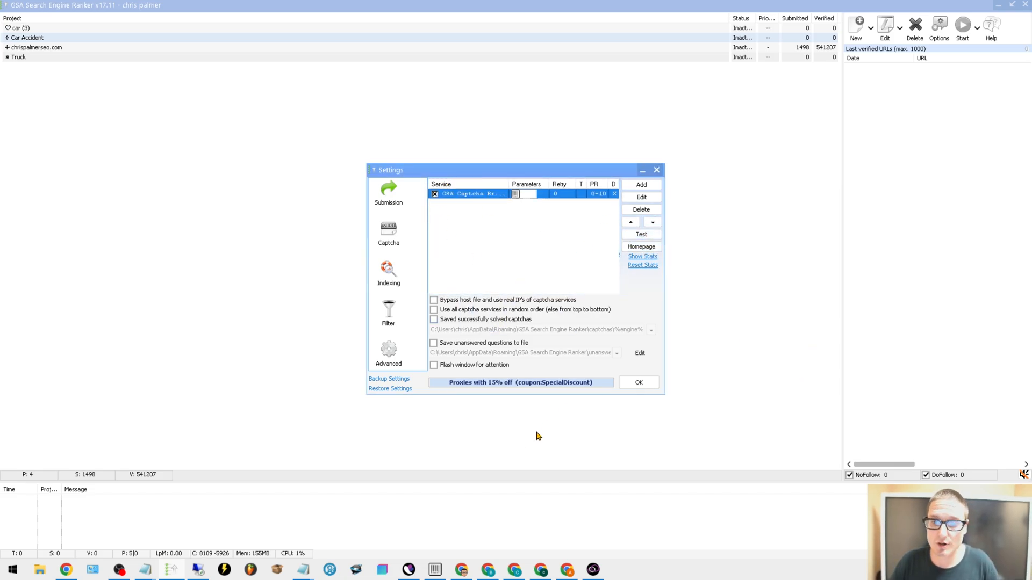
click(645, 387)
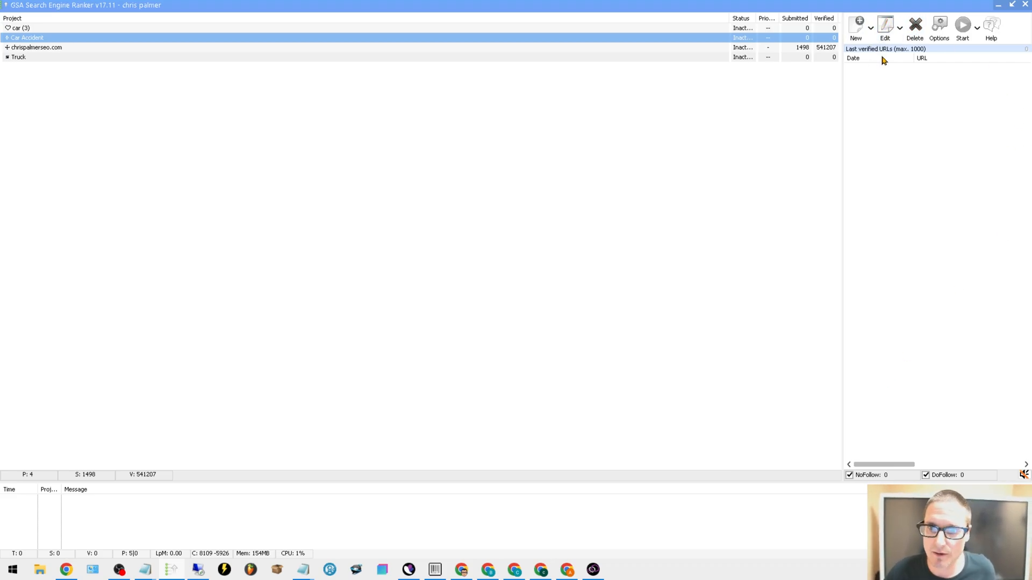
Set the Car Accident project to ask user/services in custom order, and disable "Only for Do-Follow Links" for GSA Captcha Breaker
click(885, 29)
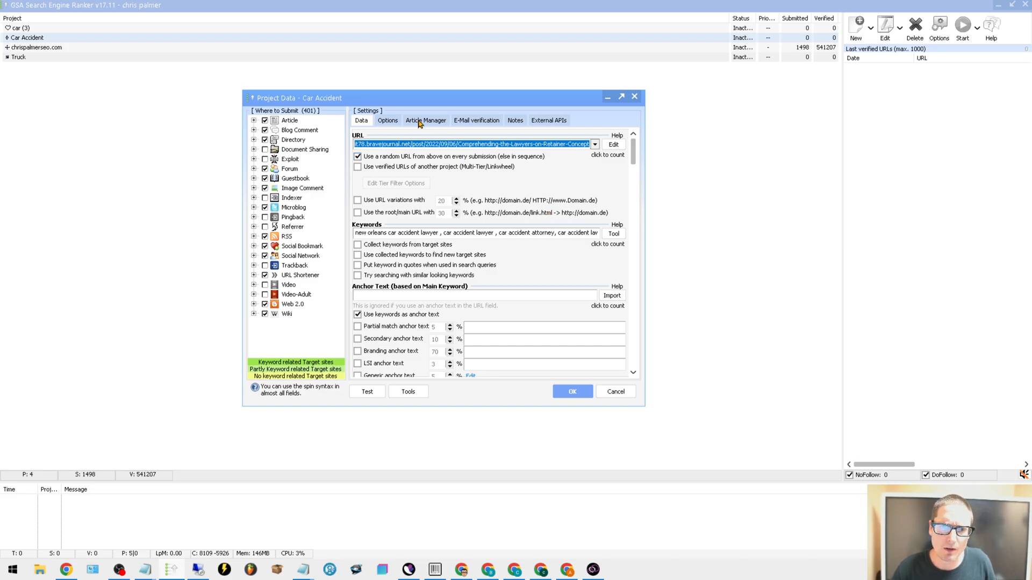
click(387, 123)
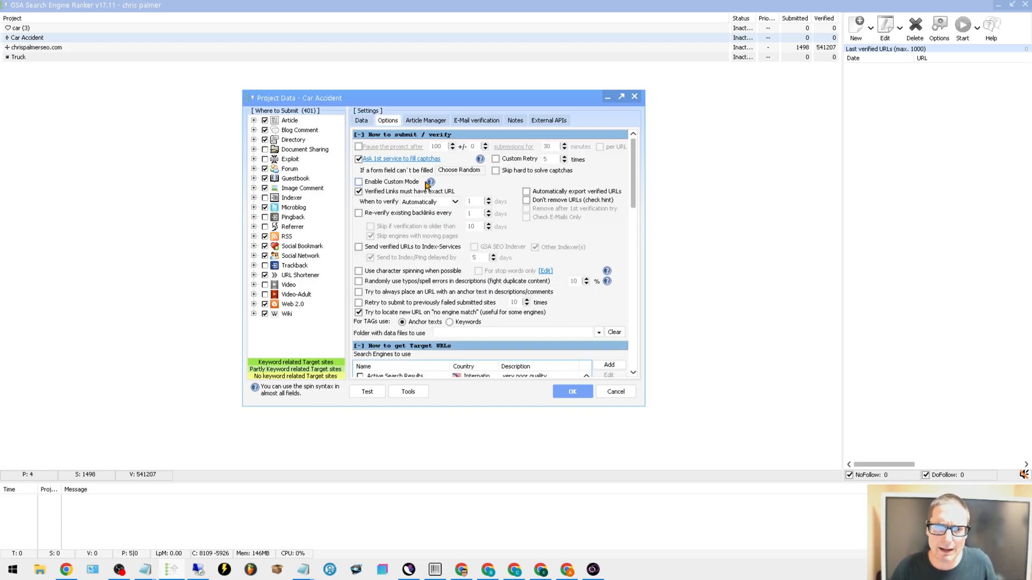
click(406, 159)
click(387, 161)
click(396, 162)
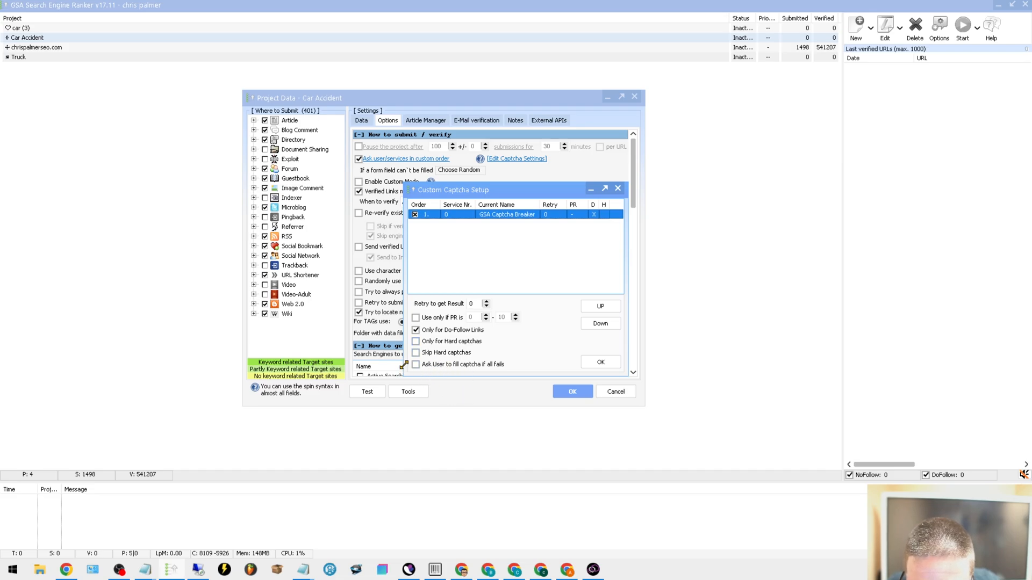
click(417, 330)
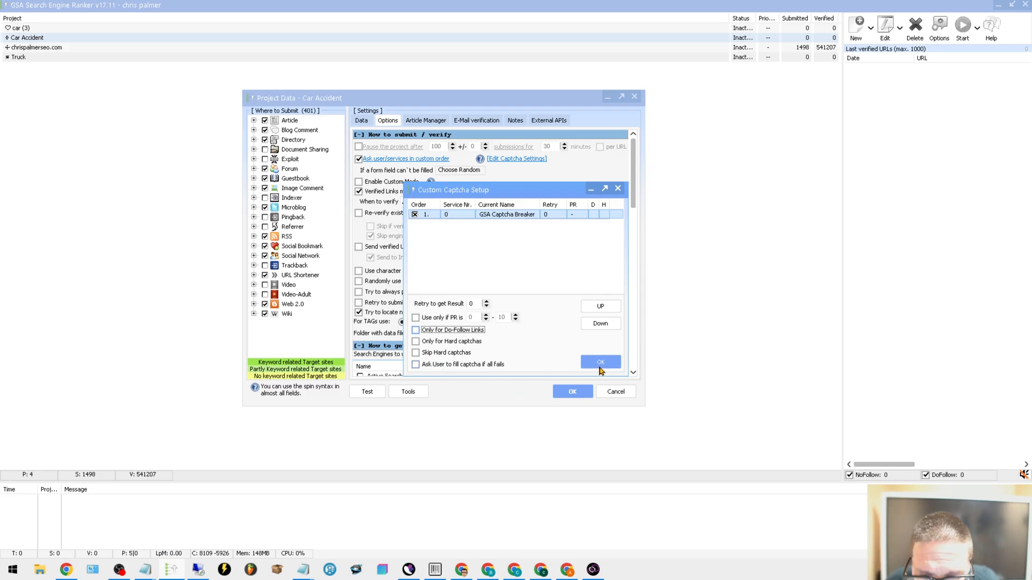
click(601, 363)
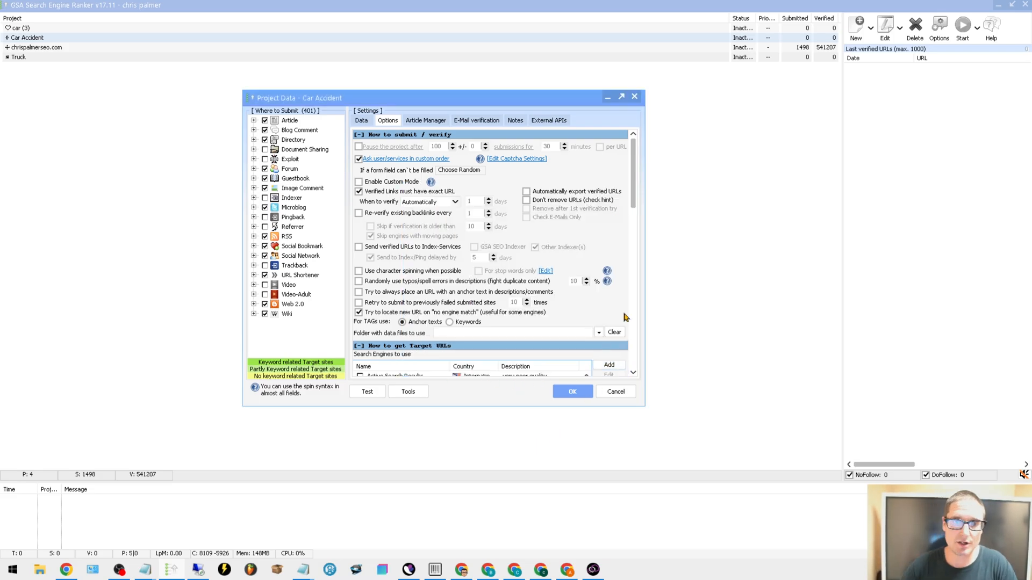
Disable "Verified Links must have exact URL" and enable "Allow posting on same site again" in the project's options
click(360, 193)
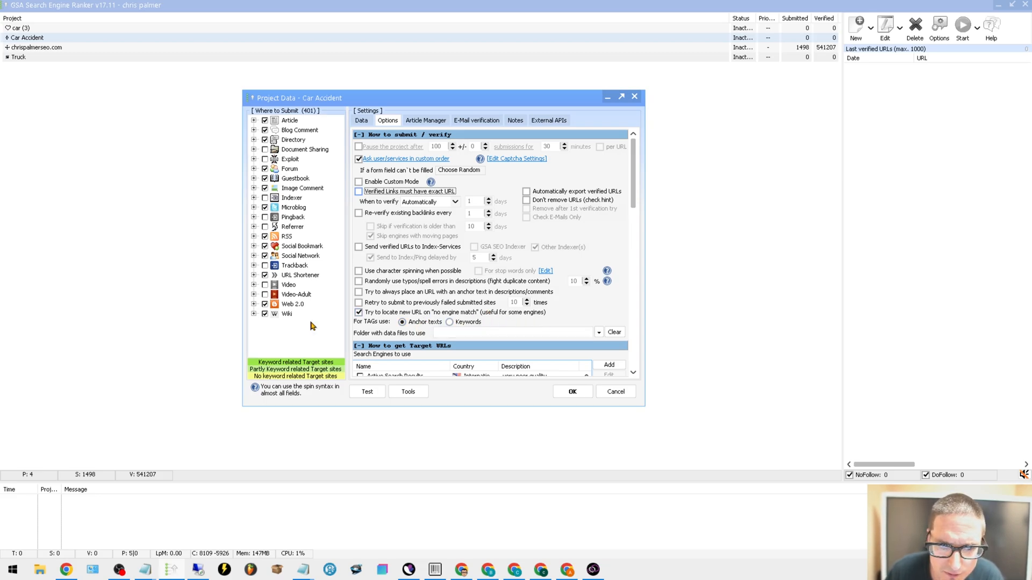
drag(634, 179, 622, 277)
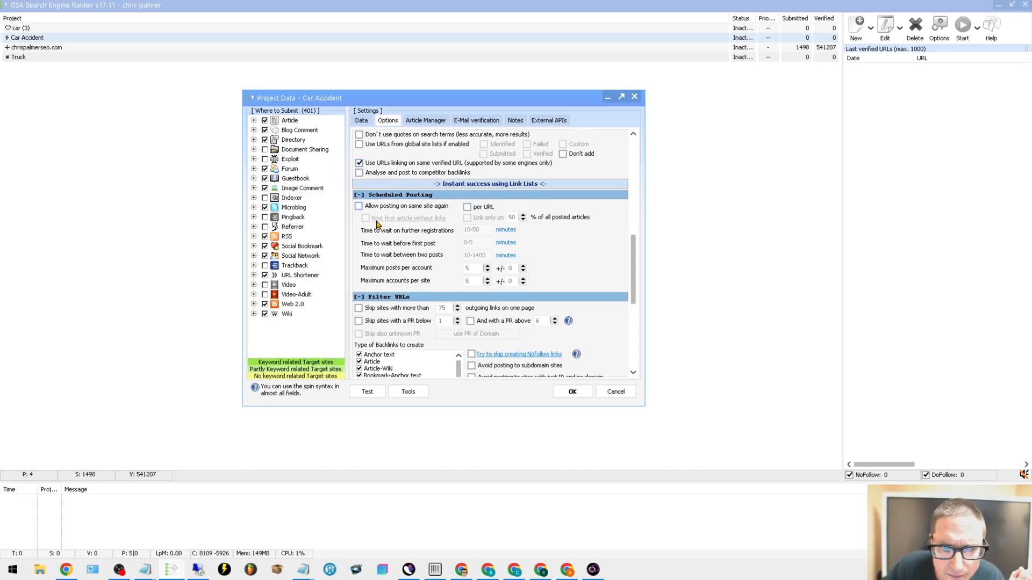
click(358, 207)
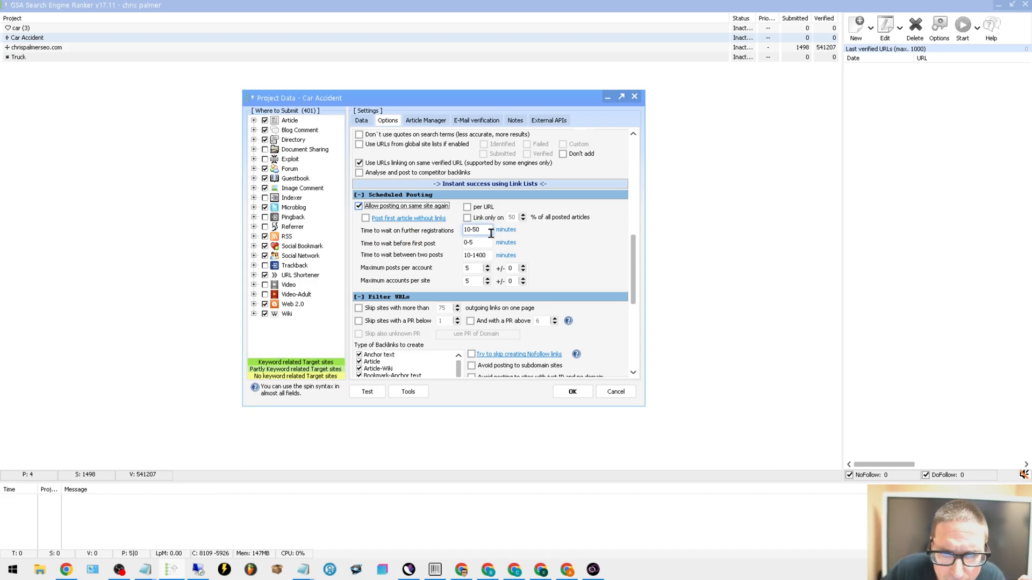
Review the project's scheduled posting values and URL filters, including backlink types, word filters, countries and languages
scroll(555, 288, down, 3)
scroll(468, 242, down, 2)
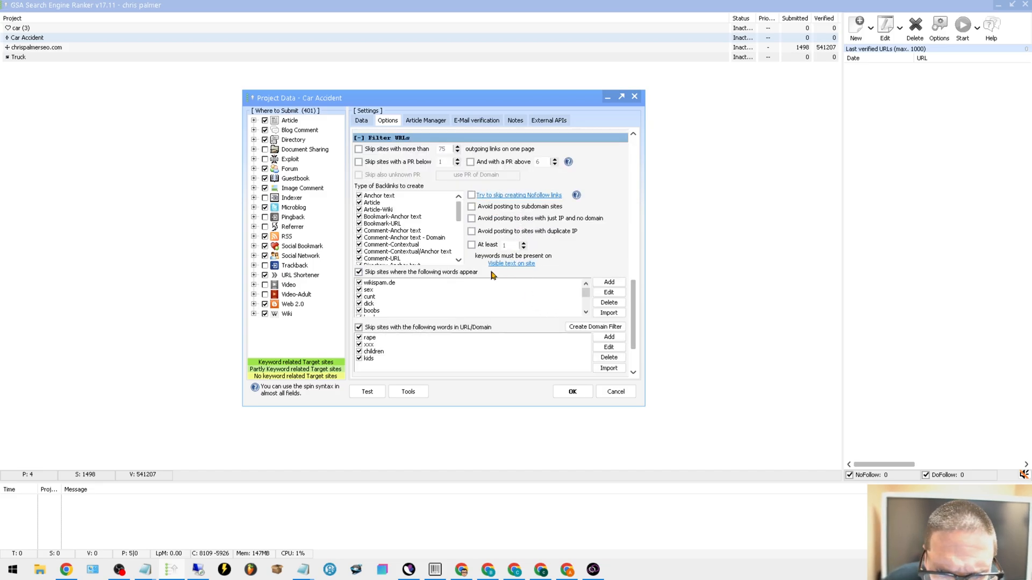
scroll(494, 271, up, 5)
scroll(618, 279, up, 2)
scroll(625, 254, down, 5)
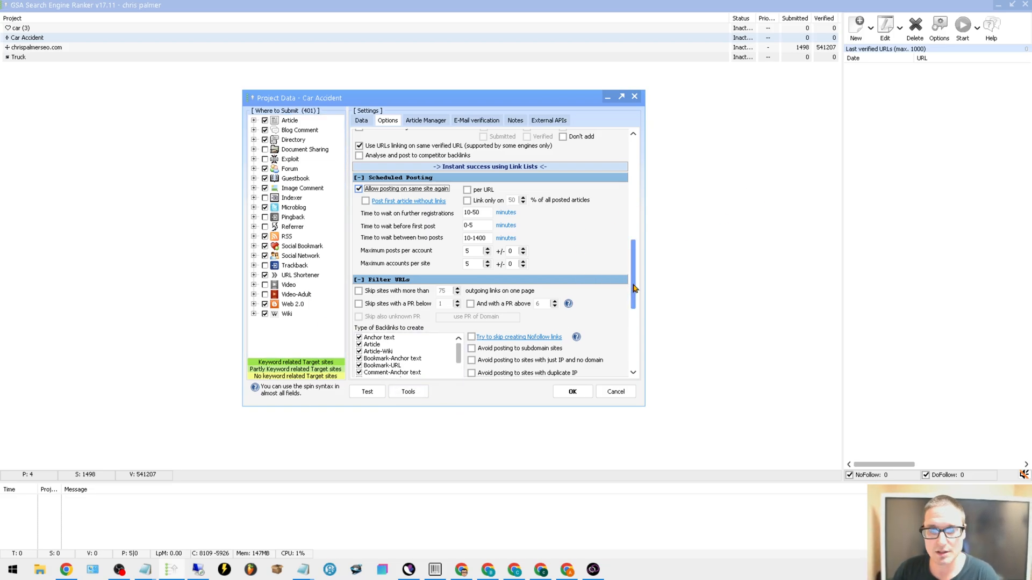
drag(632, 286, 636, 304)
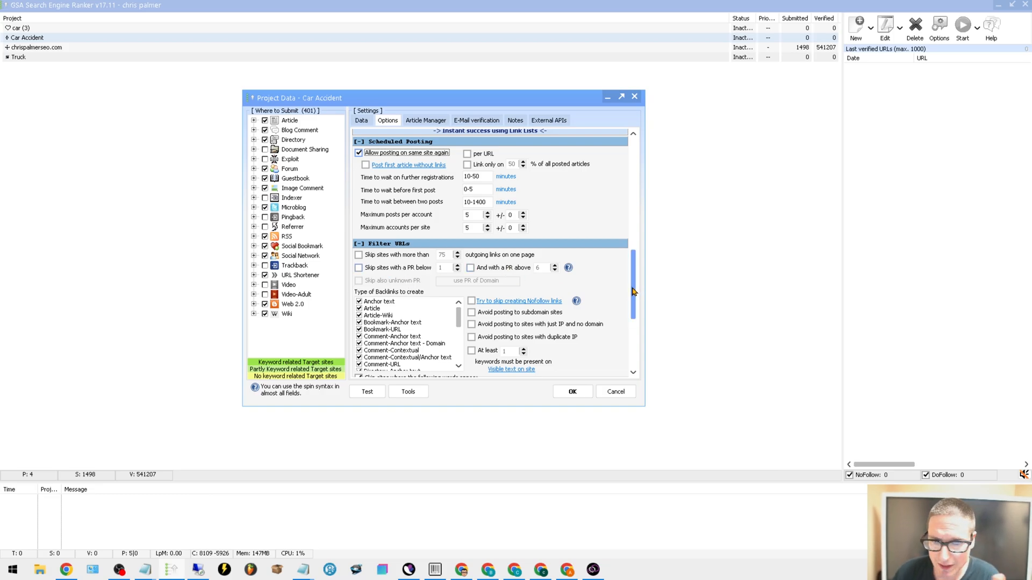
scroll(382, 256, down, 5)
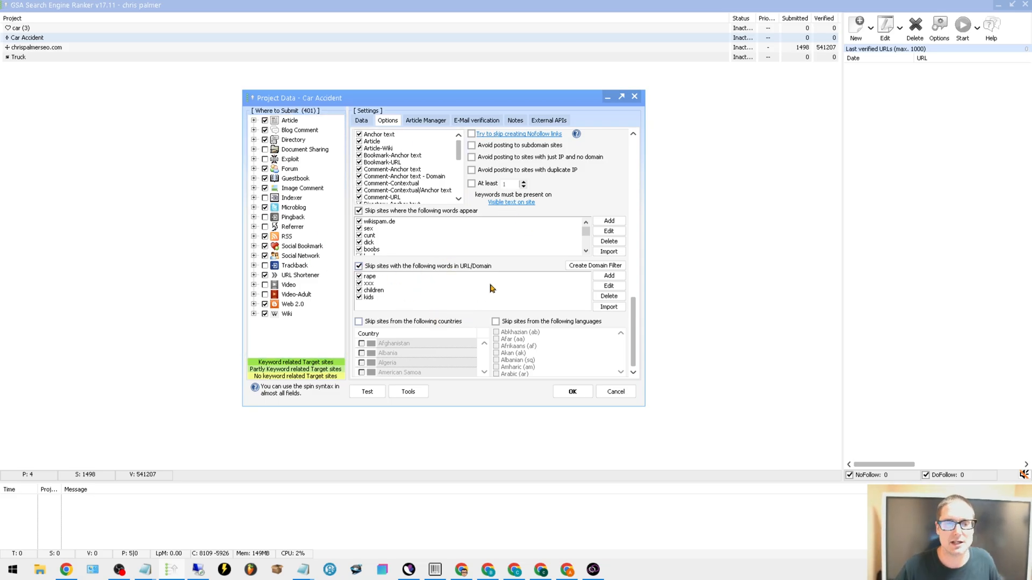
drag(633, 307, 633, 314)
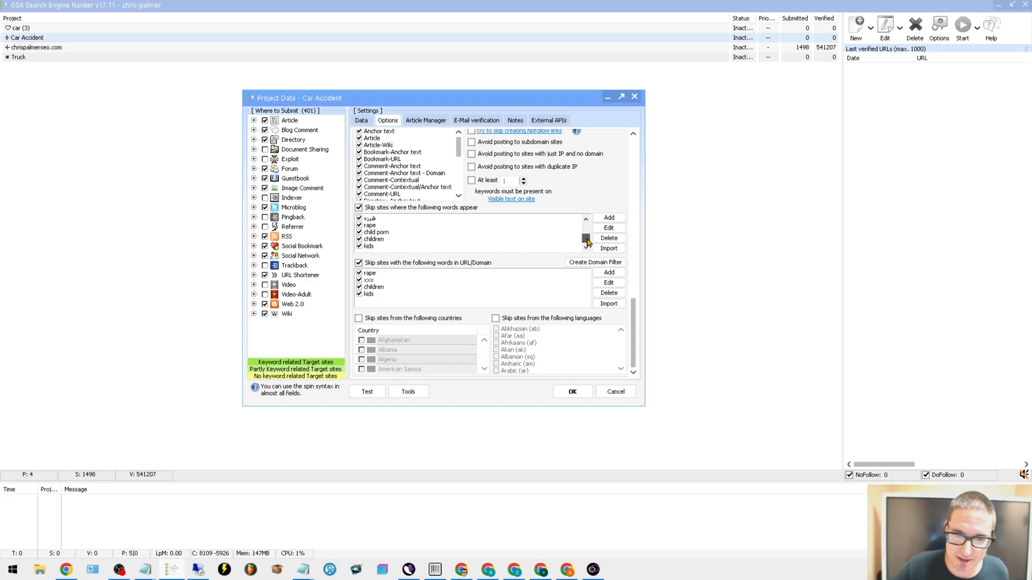
Set the Car Accident project's articles to insert up to 1-4 additional links from the project, and save the project
click(426, 121)
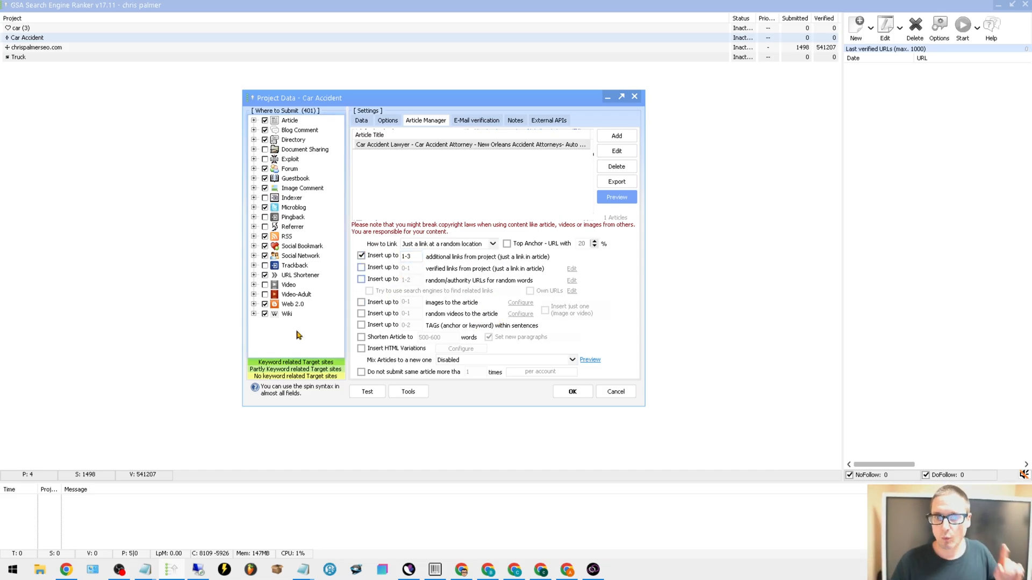
click(417, 256)
key(BackSpace)
text(4)
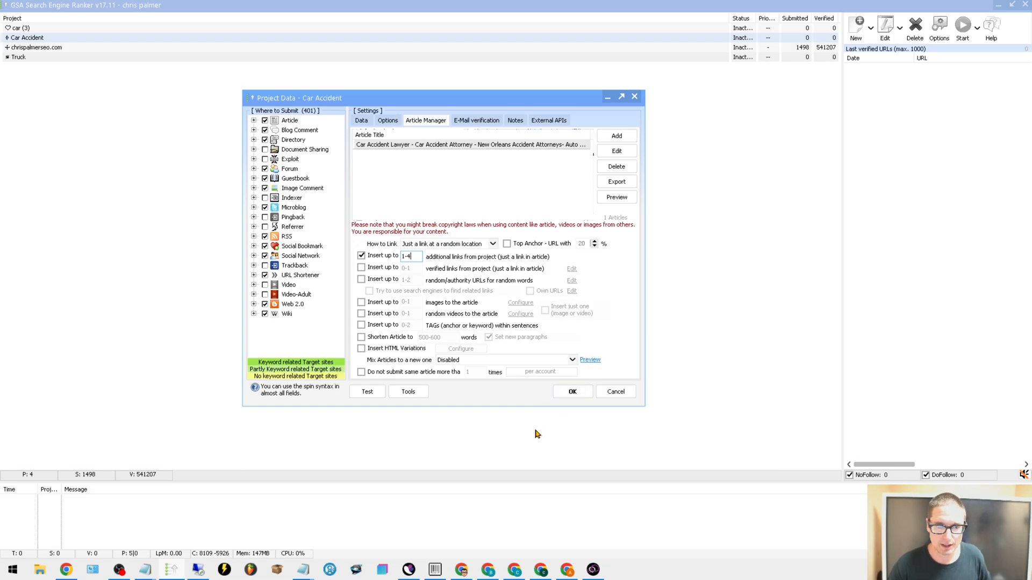
click(574, 397)
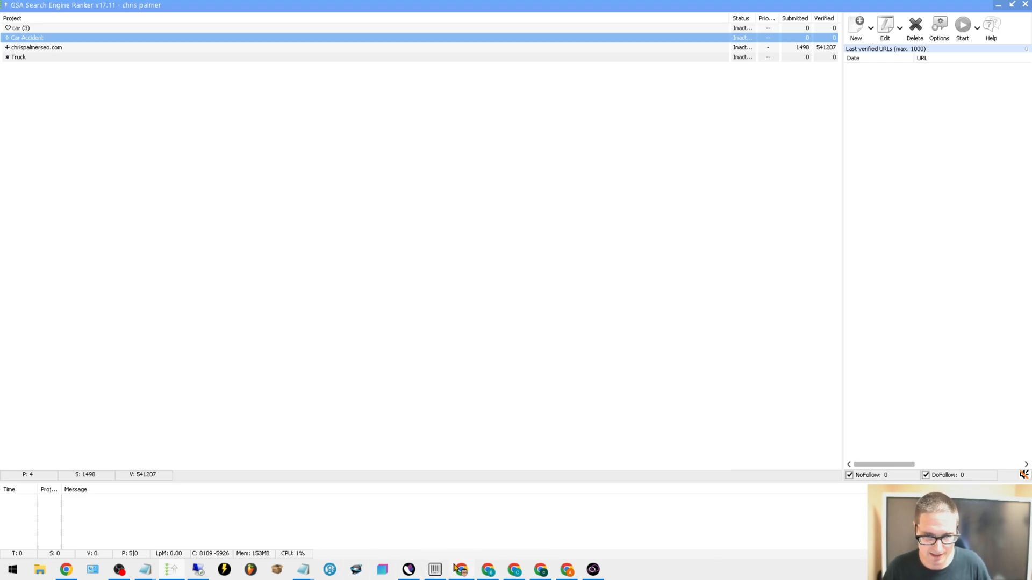
Switch to the car accident spreadsheet in Google Sheets and examine the column A values of the backlink URLs, from the first rows to the last ones
mouse_move(456, 567)
click(459, 490)
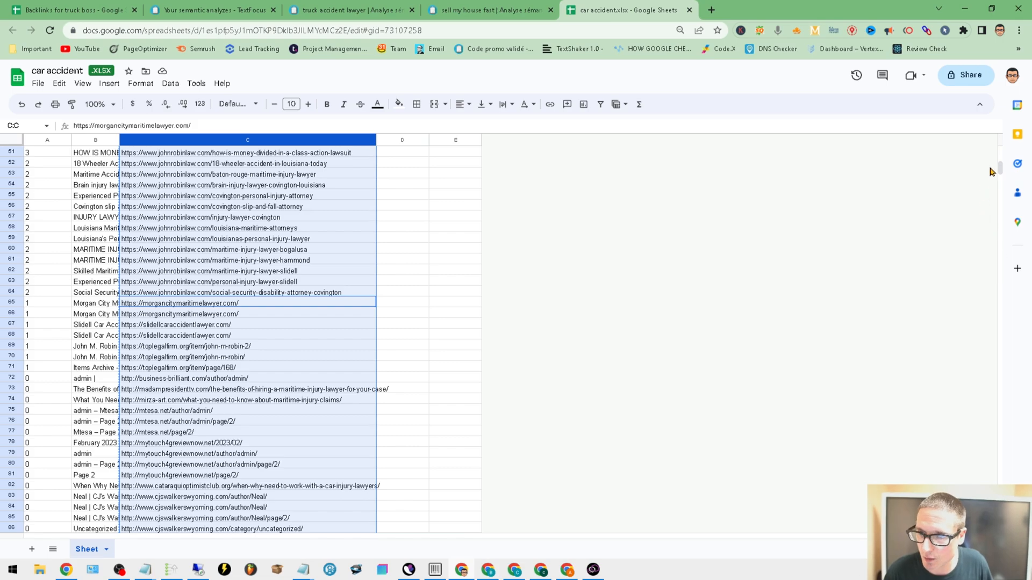
drag(1000, 169, 1000, 153)
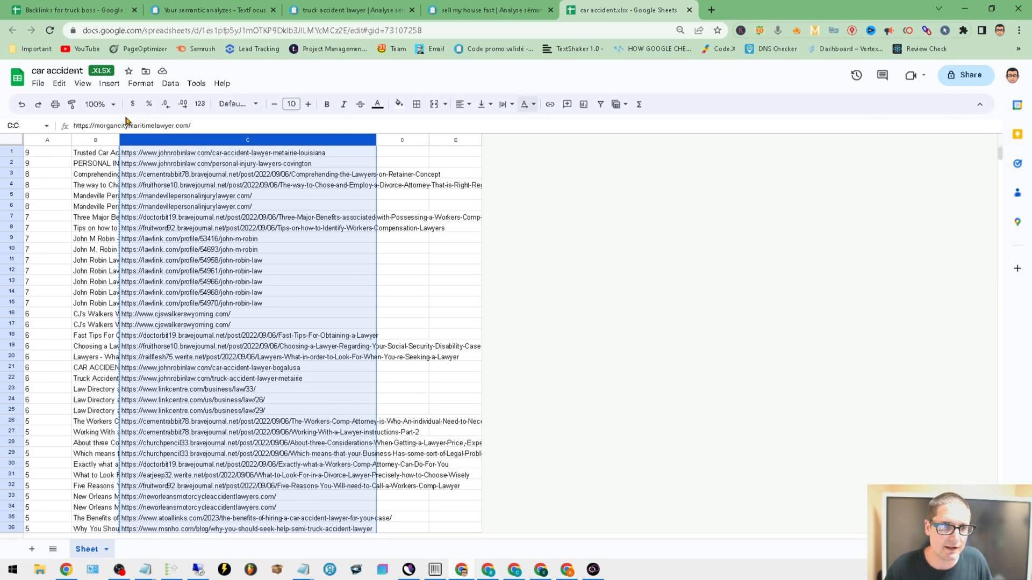
click(46, 140)
drag(56, 315, 56, 304)
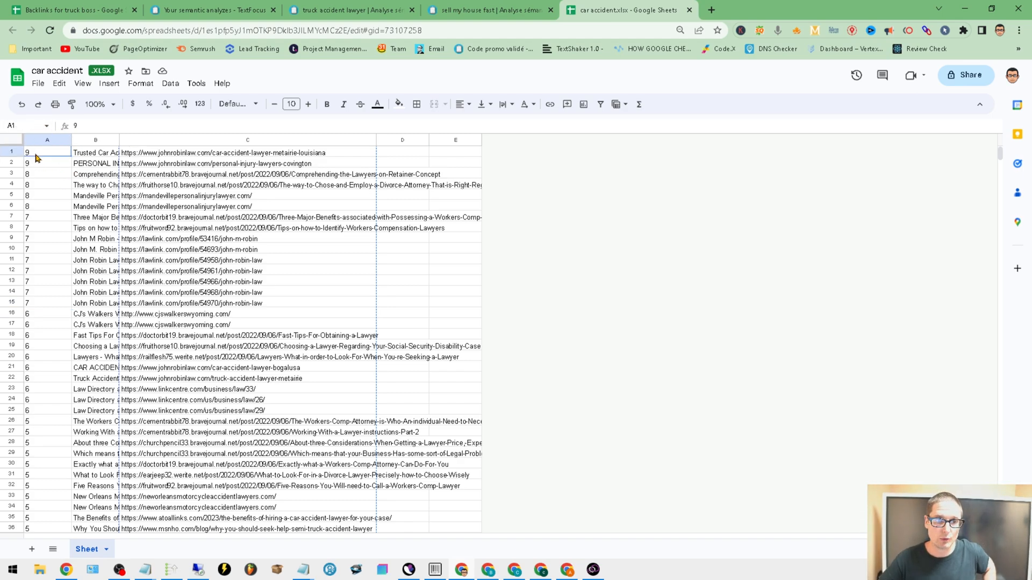
drag(37, 155, 48, 324)
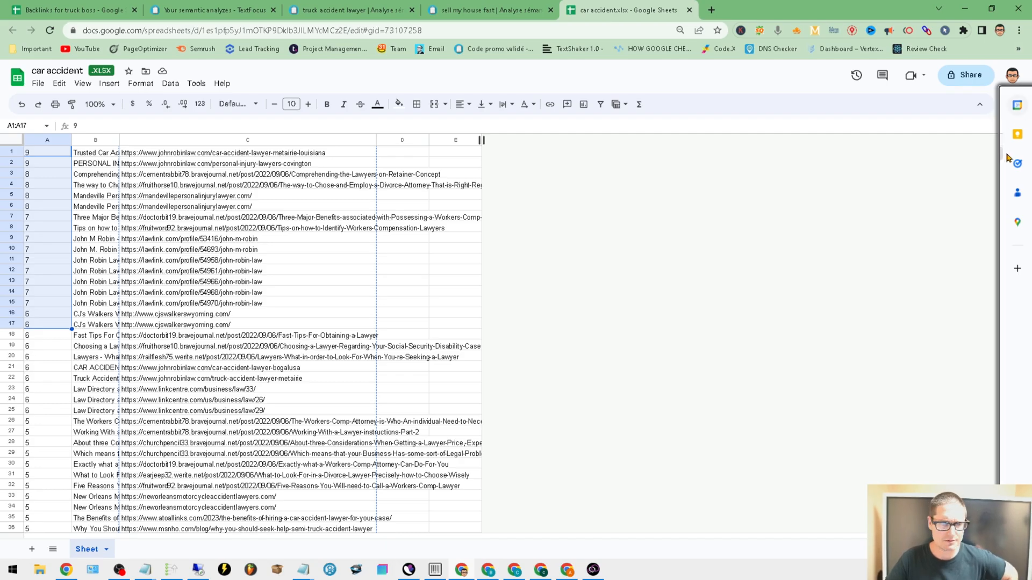
drag(1001, 154, 946, 473)
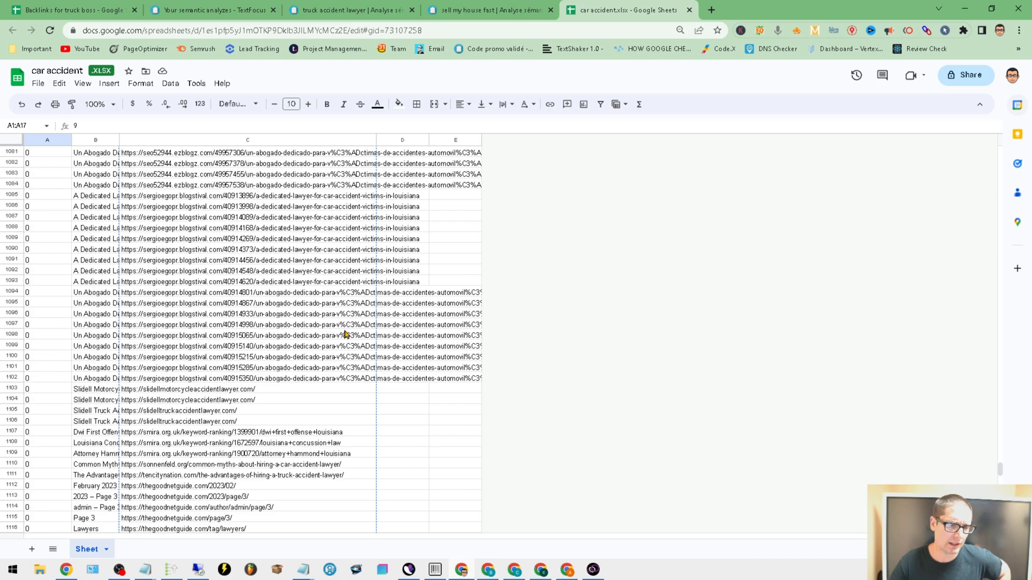
drag(58, 218, 66, 435)
scroll(269, 428, down, 10)
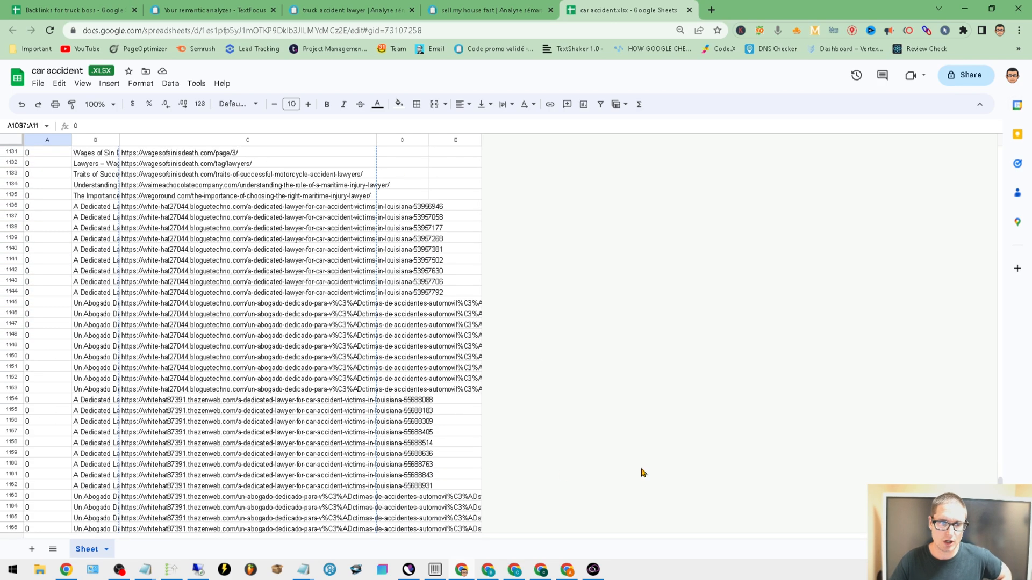